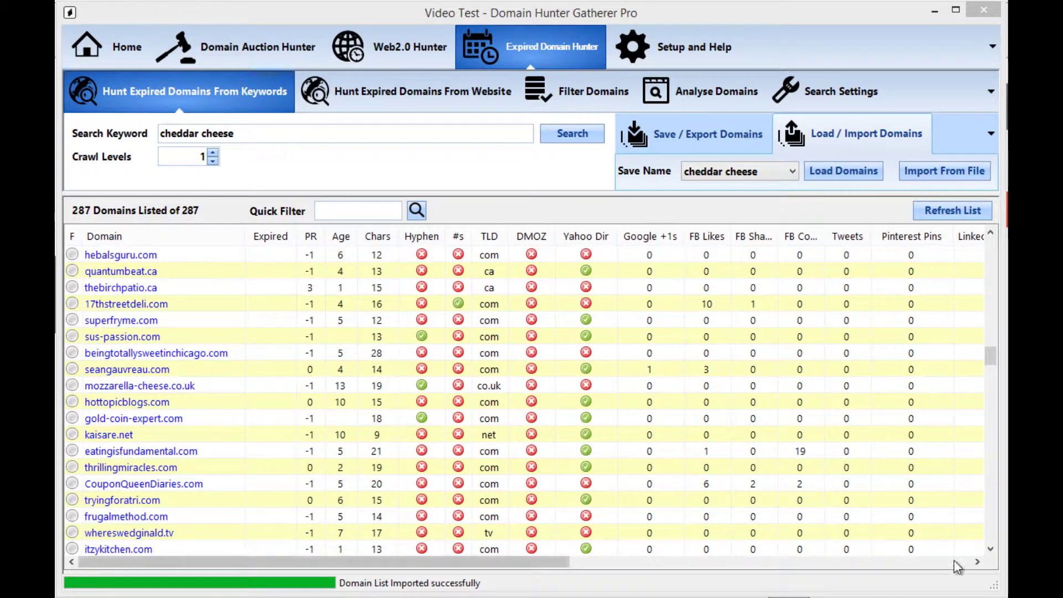
Select the 'cheddar cheese' search keyword text, then deselect it
left_click(354, 352)
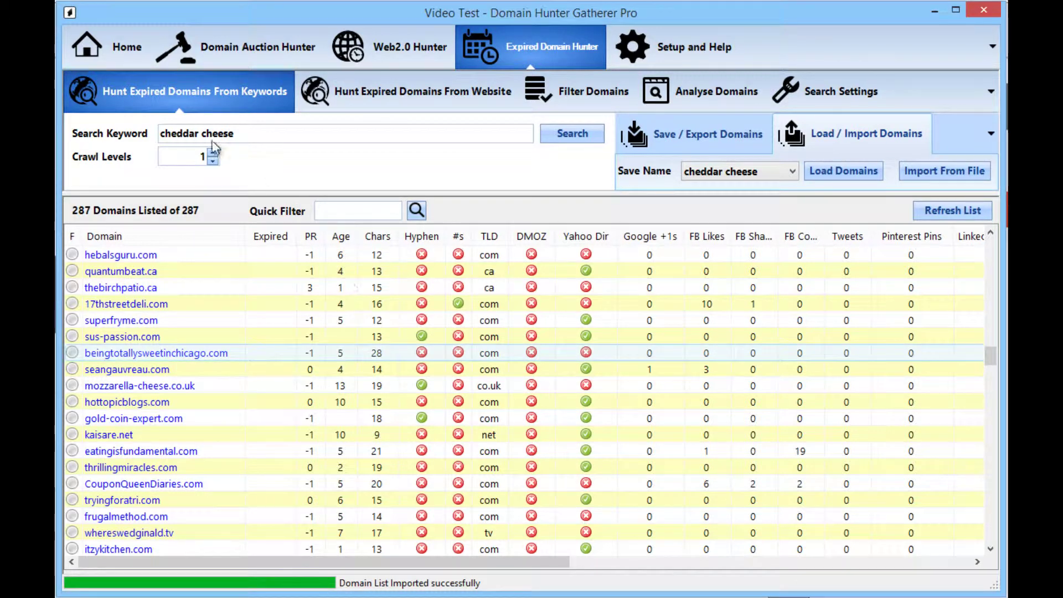
left_click_drag(242, 134, 163, 135)
left_click(239, 134)
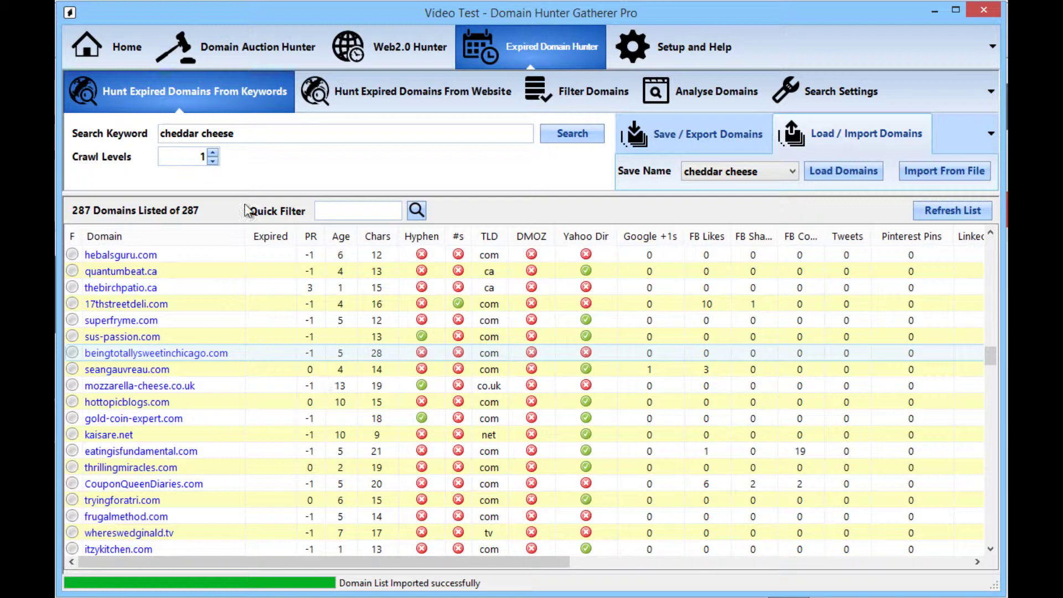
Go to the Filter Domains view and start adding a new filter option
left_click(589, 98)
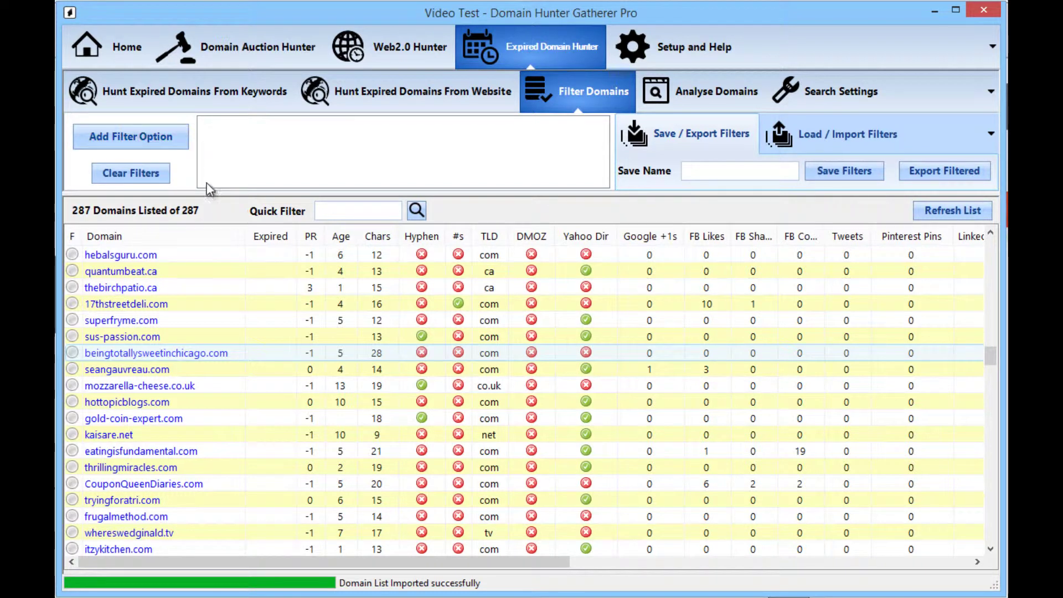
left_click(133, 136)
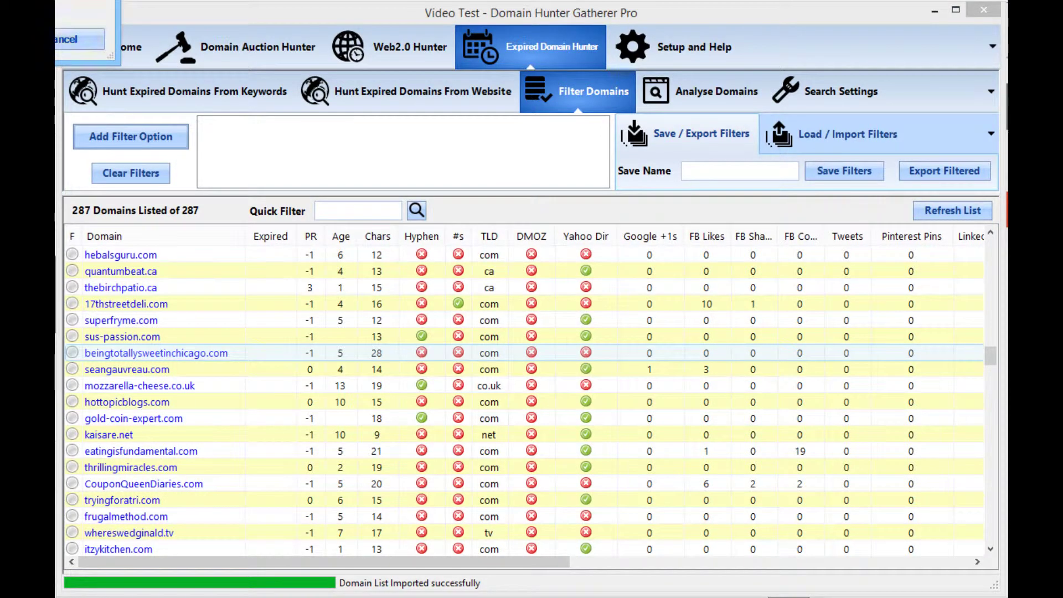
Add a Max Char Length filter of 15, narrowing the list to 145 domains
left_click_drag(352, 178, 398, 179)
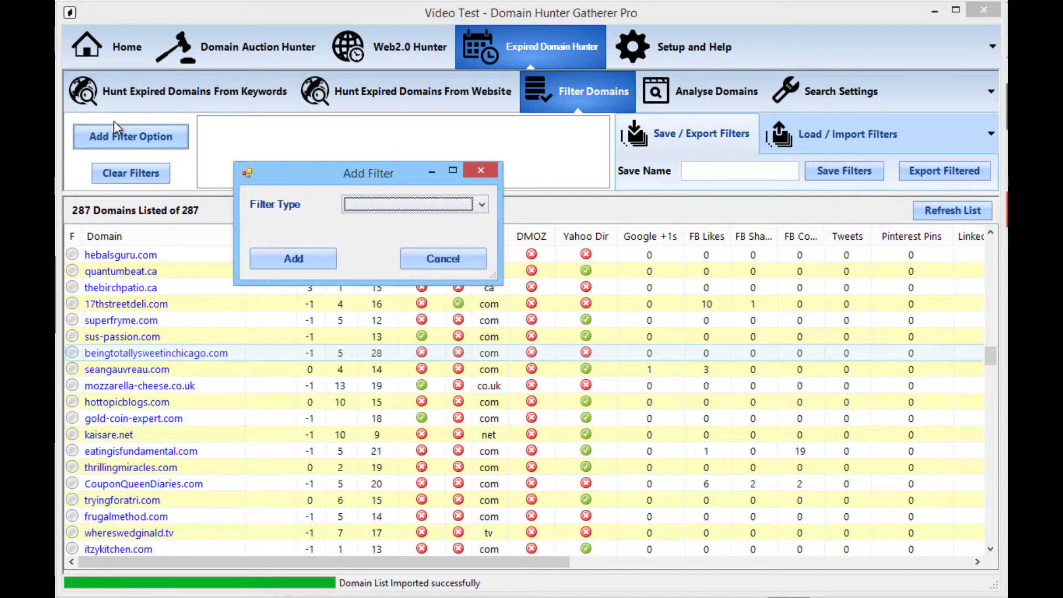
left_click_drag(317, 174, 302, 140)
left_click(359, 171)
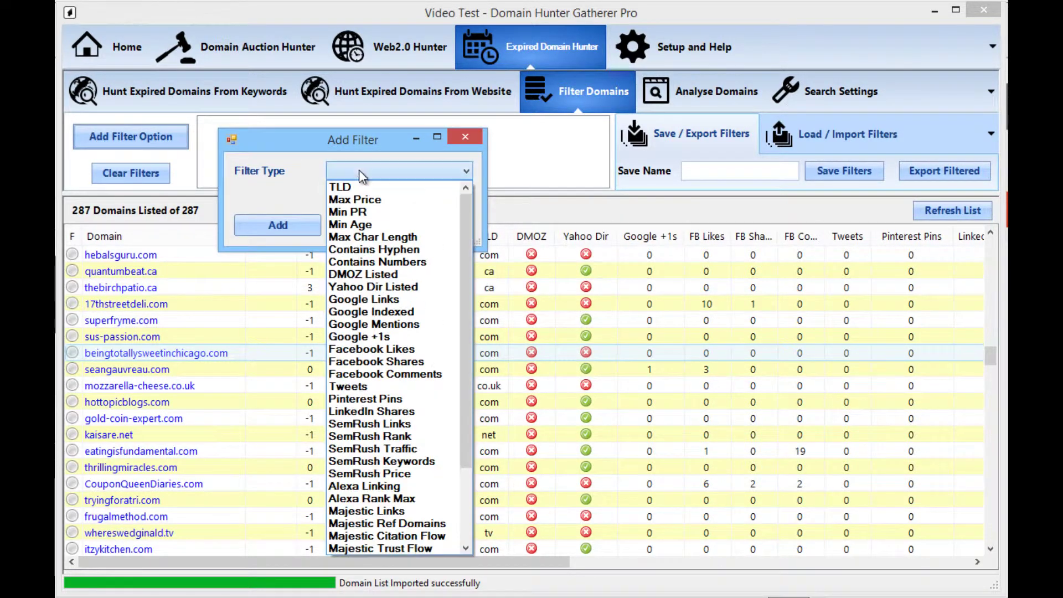
left_click(351, 168)
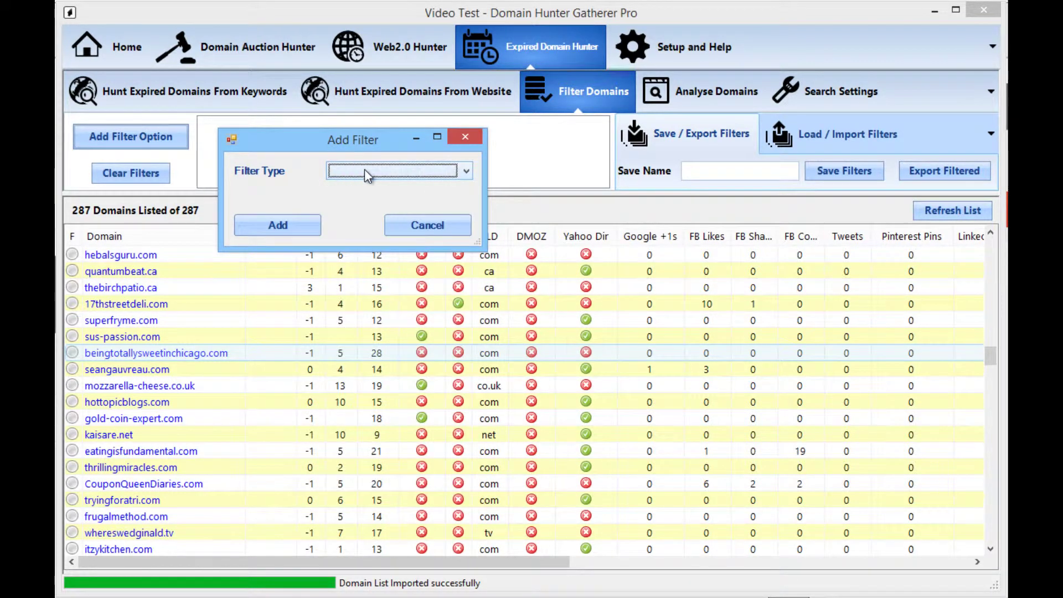
left_click(365, 169)
scroll(409, 480, "down", 3)
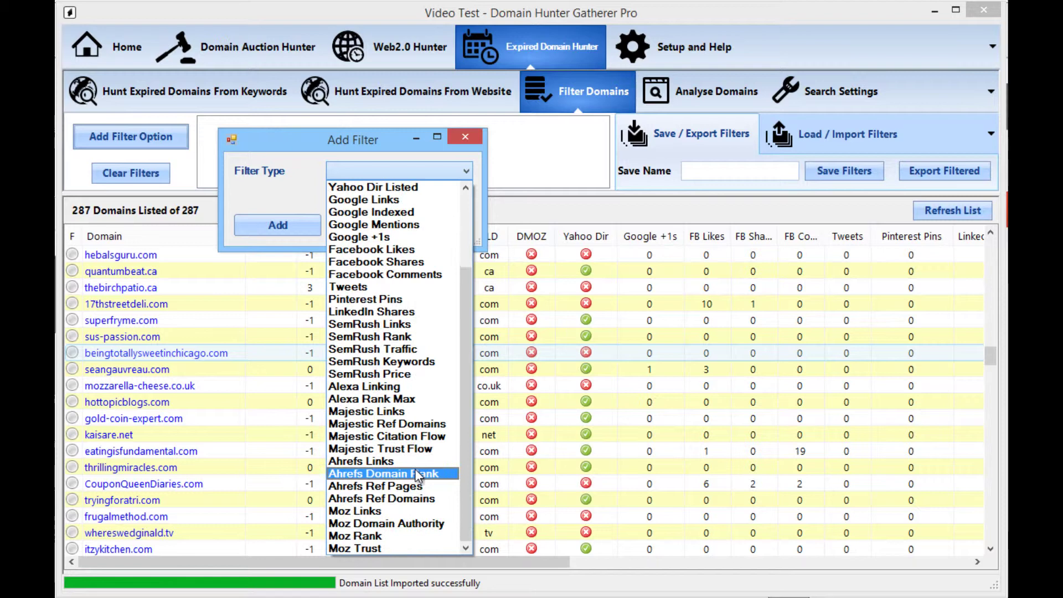
scroll(410, 452, "up", 3)
scroll(408, 450, "down", 2)
scroll(408, 424, "up", 3)
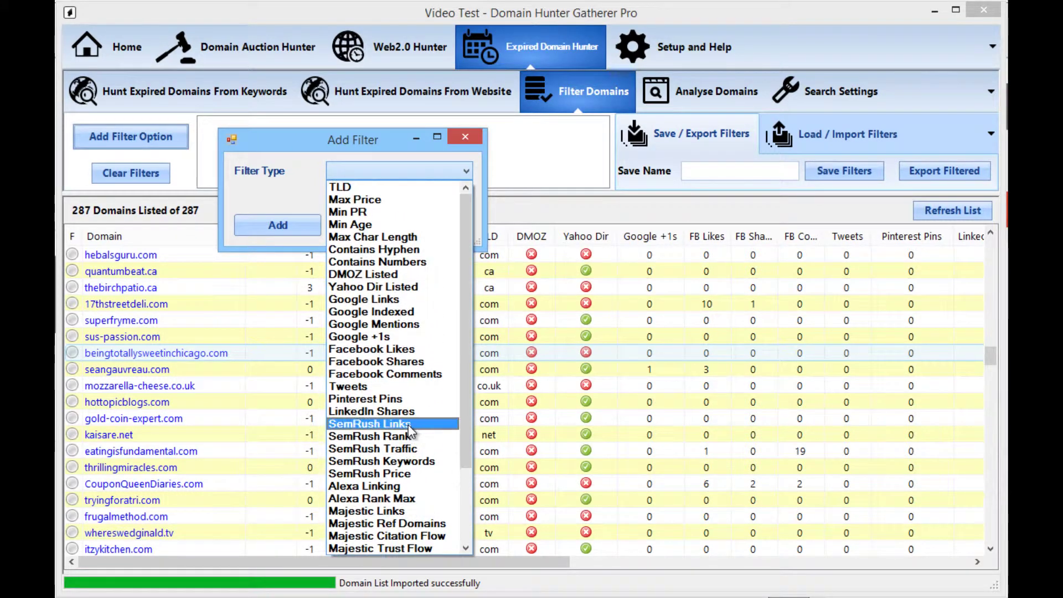
left_click(391, 237)
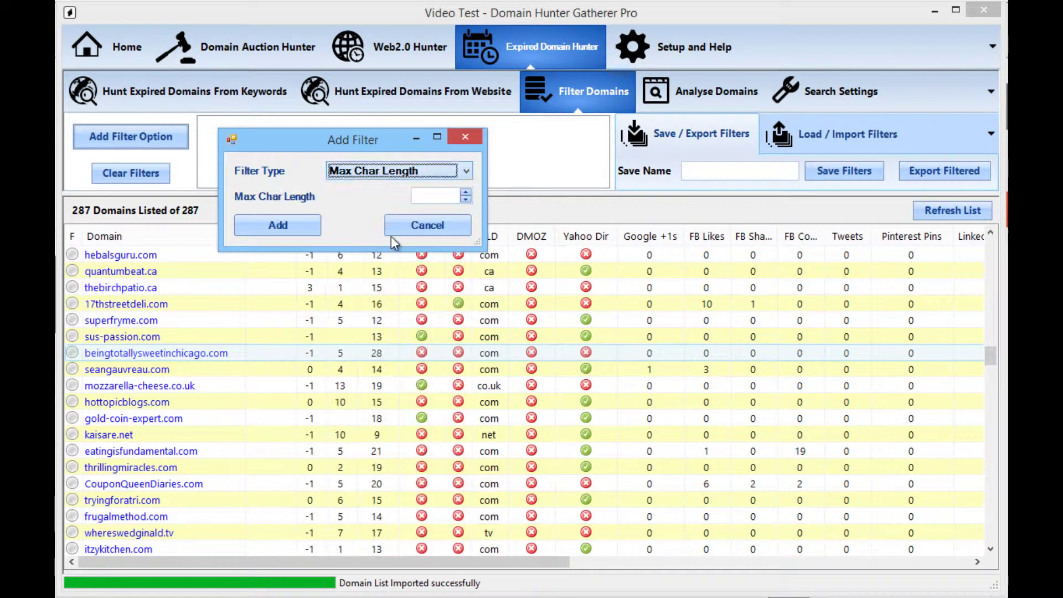
left_click(439, 195)
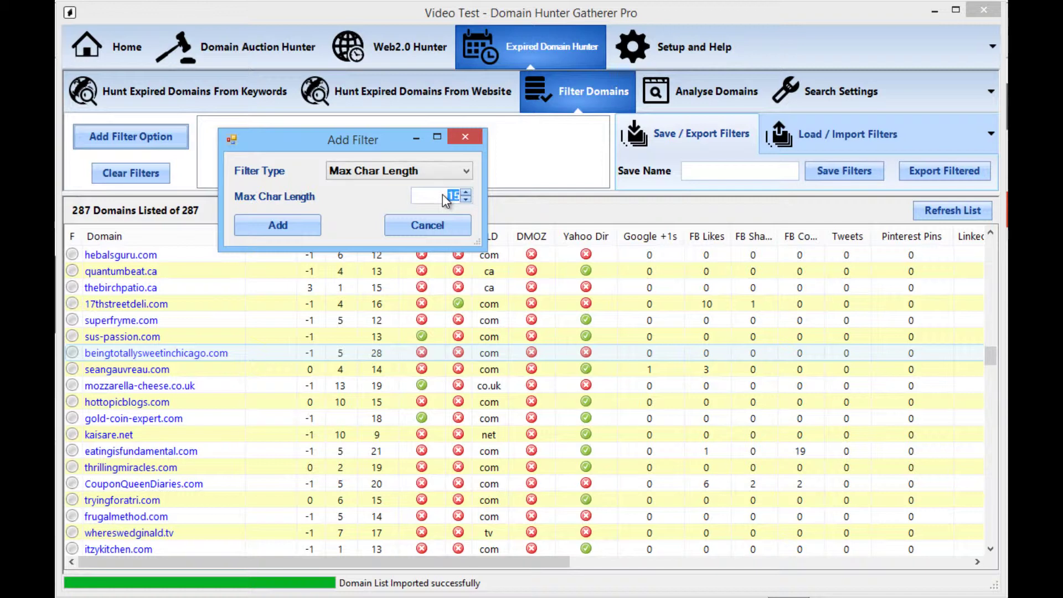
left_click(276, 230)
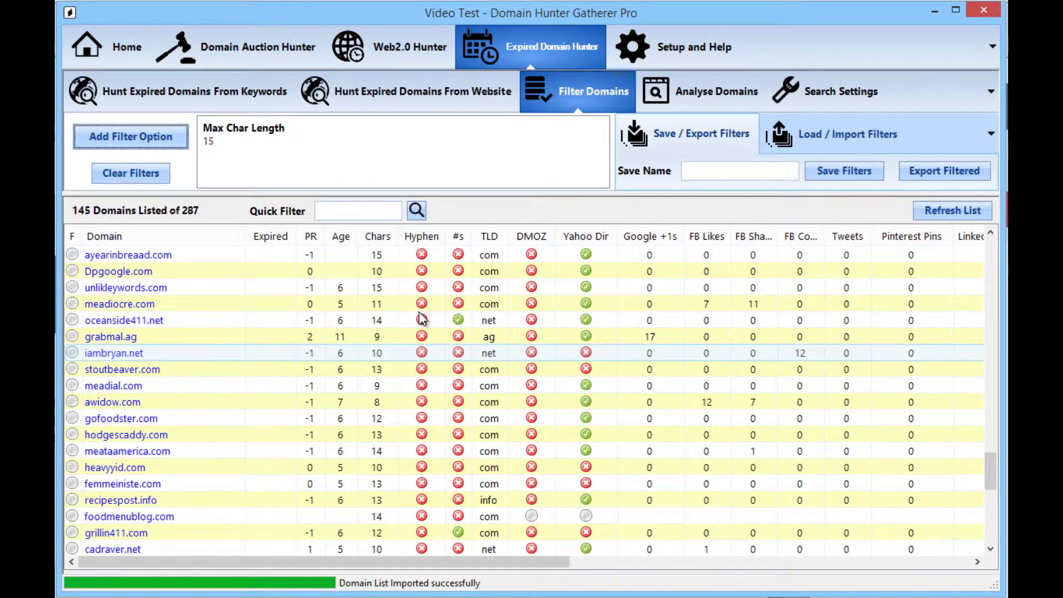
Add a second filter, Min PR with value 0, leaving 46 of 287 domains
scroll(441, 328, "down", 5)
scroll(441, 334, "up", 5)
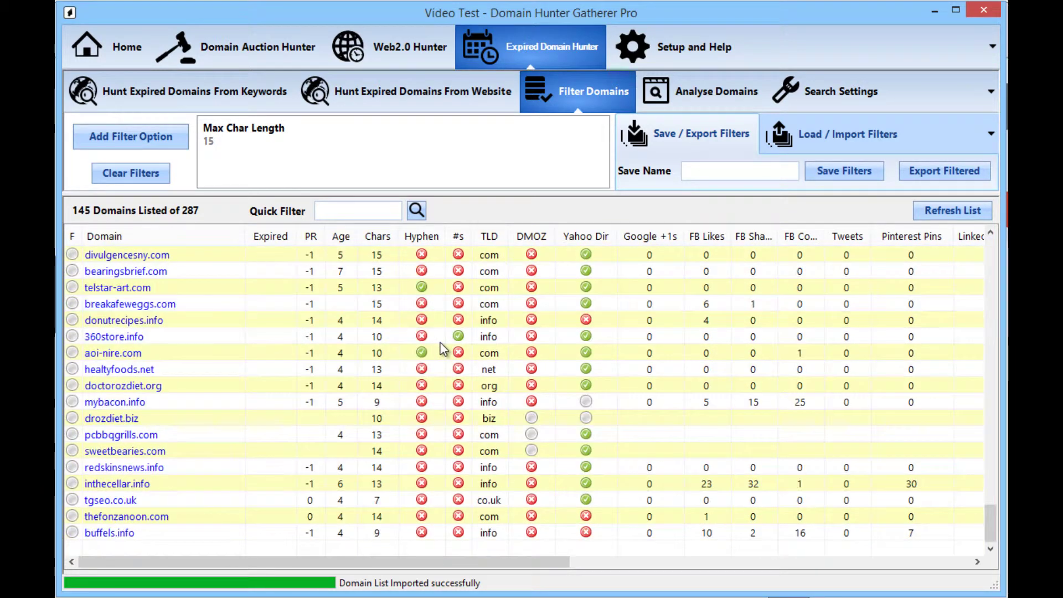
scroll(435, 334, "down", 4)
left_click(144, 138)
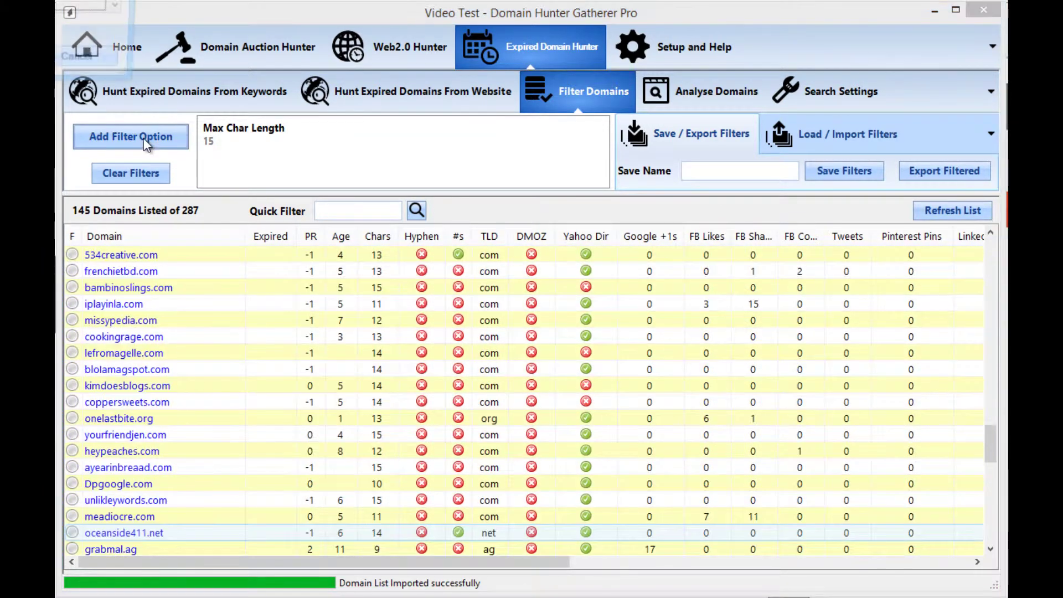
left_click_drag(44, 1, 517, 314)
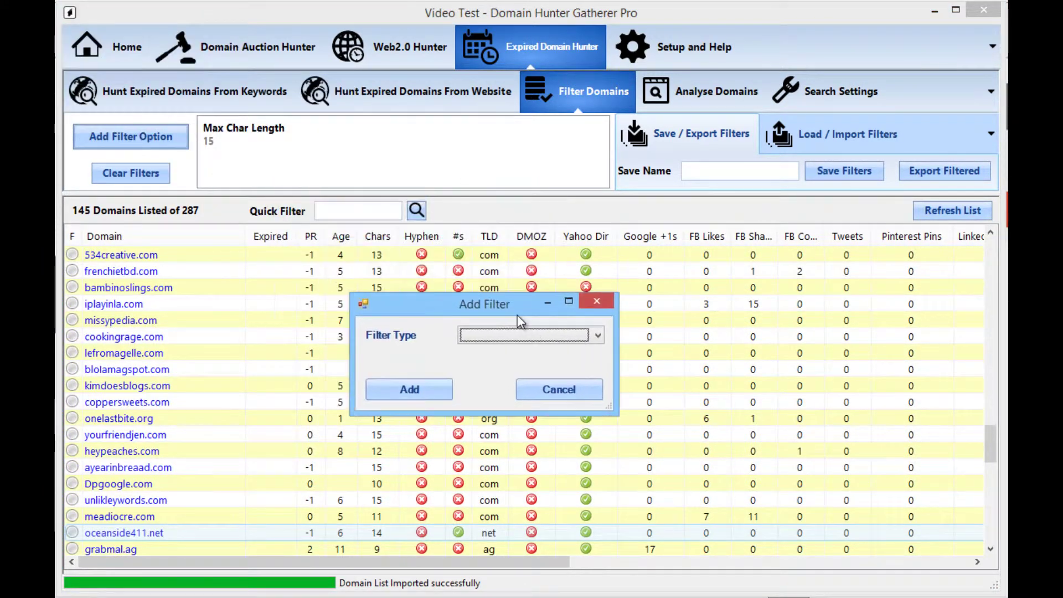
left_click(541, 343)
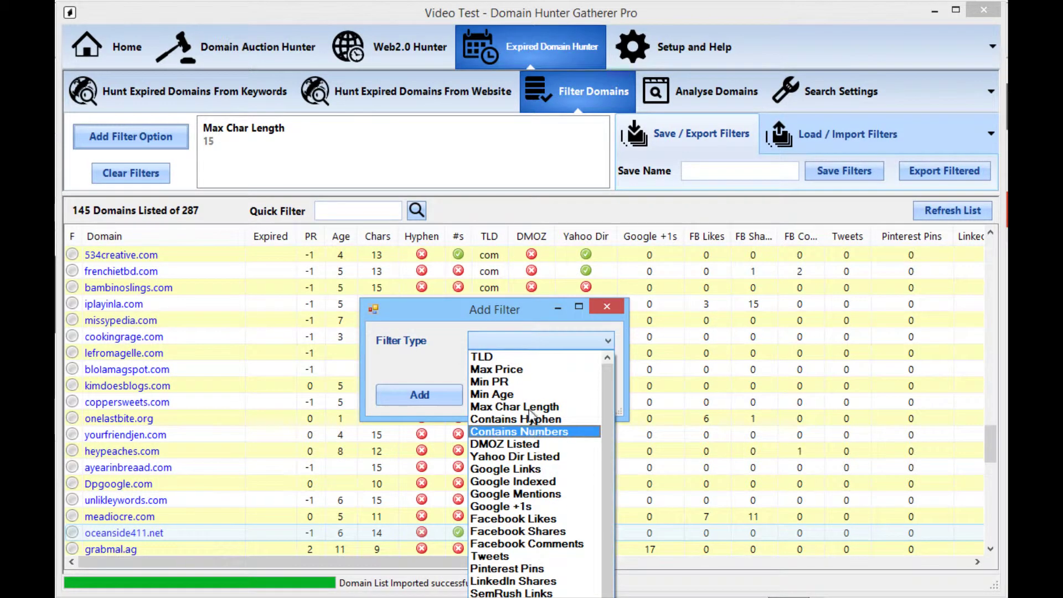
left_click(587, 382)
left_click(597, 365)
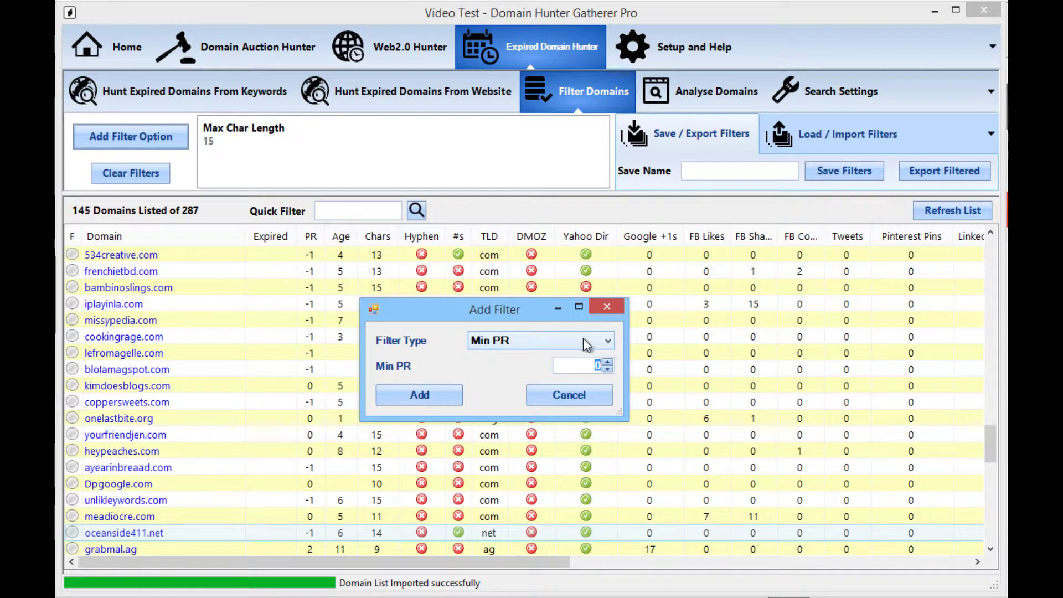
left_click(433, 397)
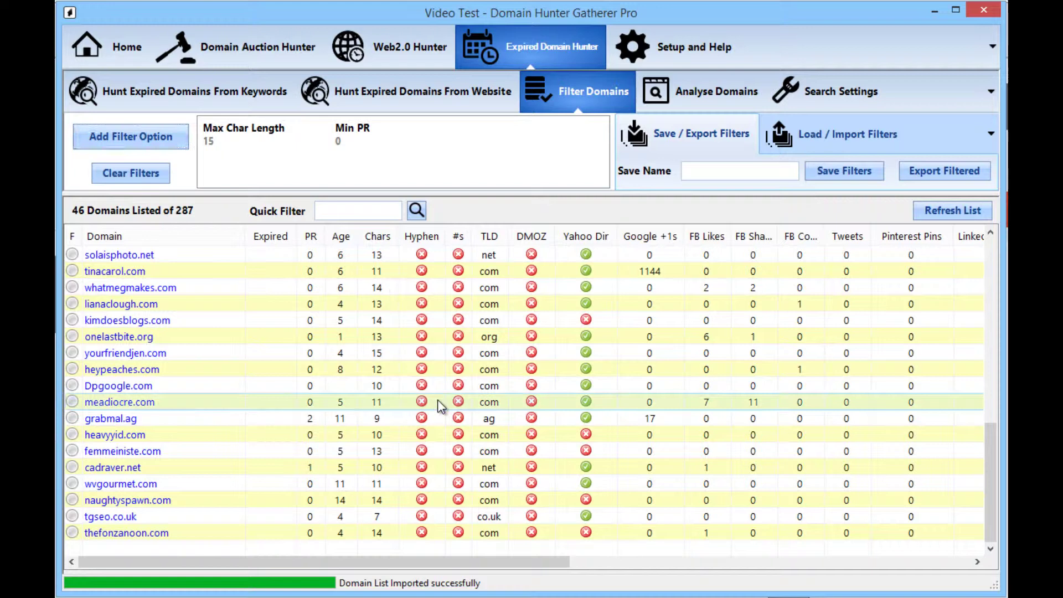
scroll(432, 399, "up", 9)
scroll(424, 394, "down", 1)
scroll(304, 338, "up", 1)
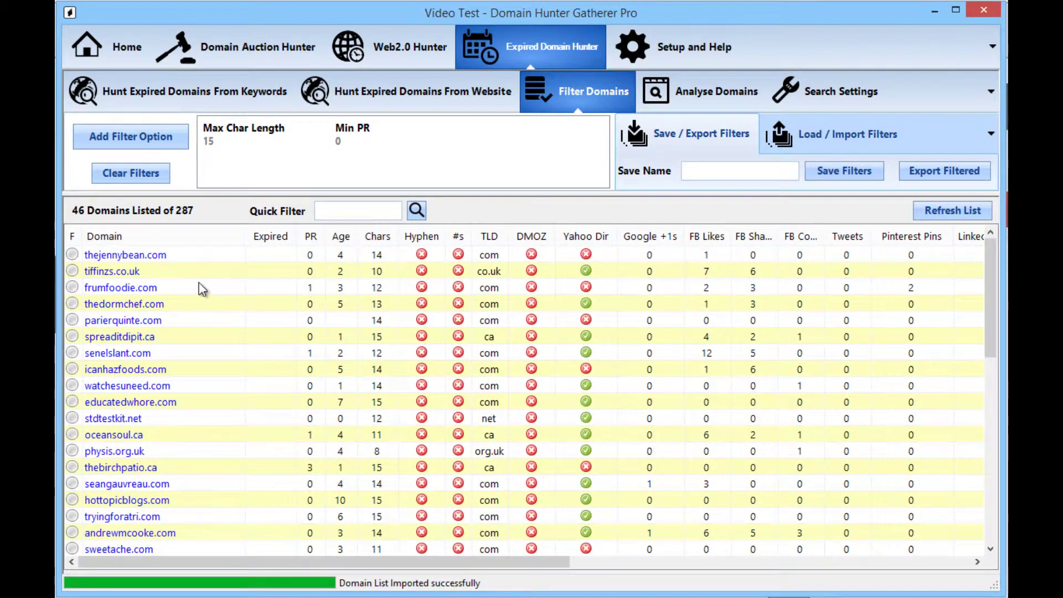
scroll(198, 284, "down", 9)
scroll(198, 283, "up", 9)
Remove the Min PR filter with Remove Selected Filter(s), then clear the Max Char Length filter
left_click(341, 139)
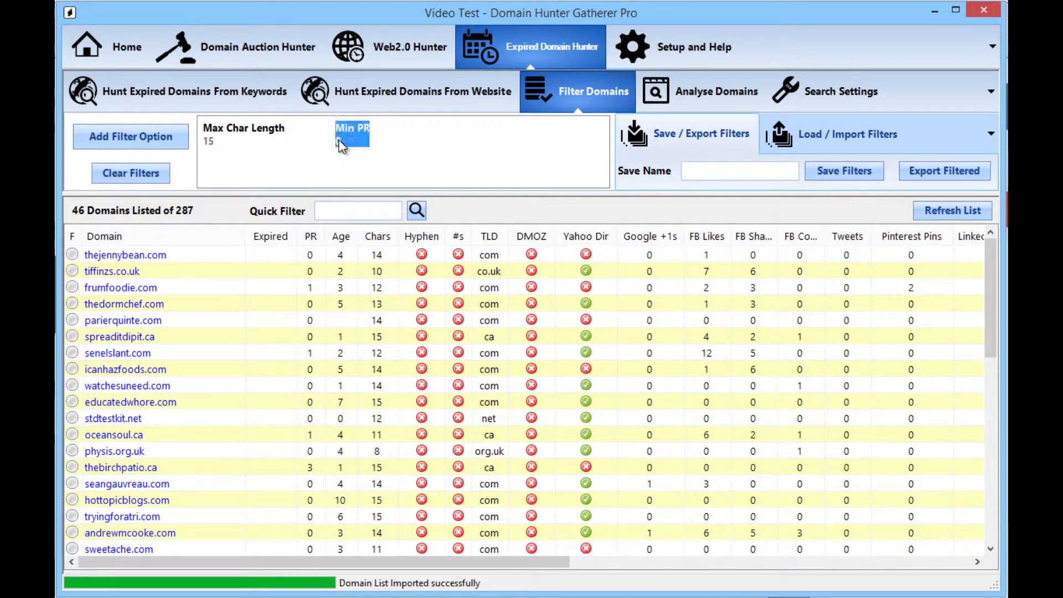
right_click(341, 143)
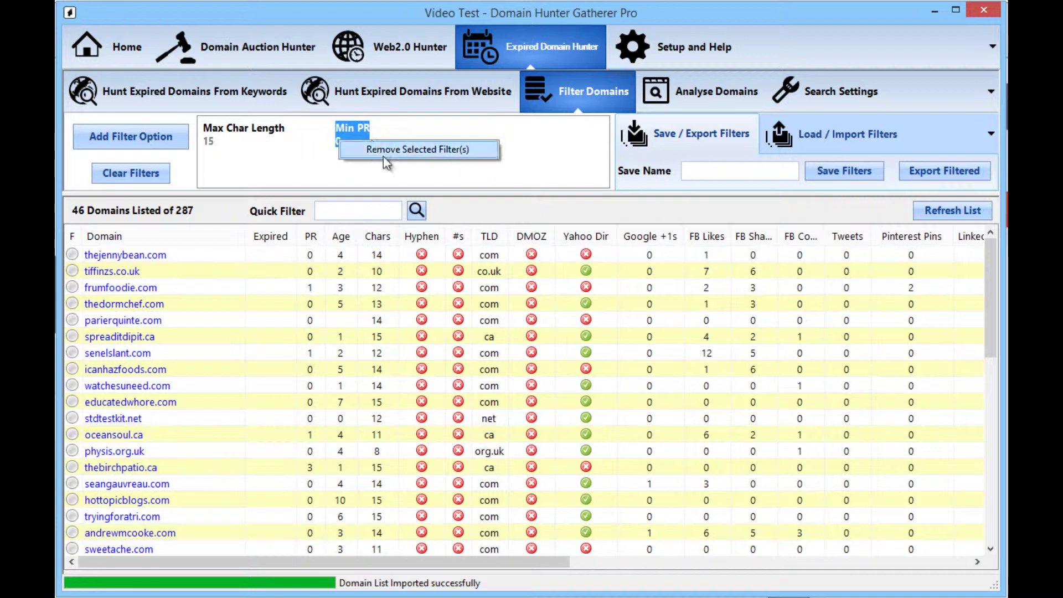
left_click(291, 144)
left_click(242, 128)
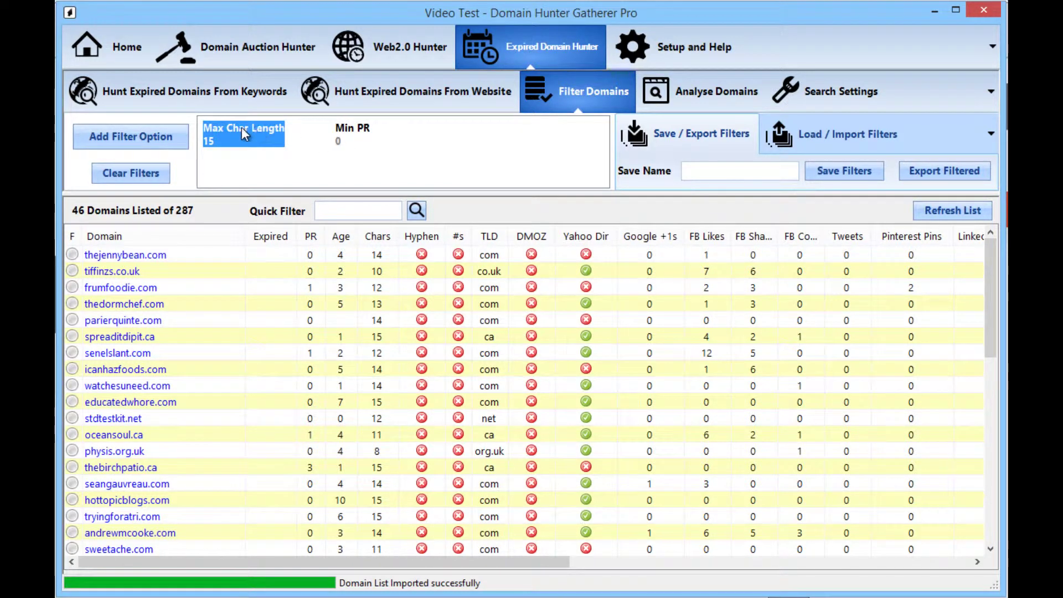
right_click(243, 127)
left_click(293, 161)
left_click(294, 161)
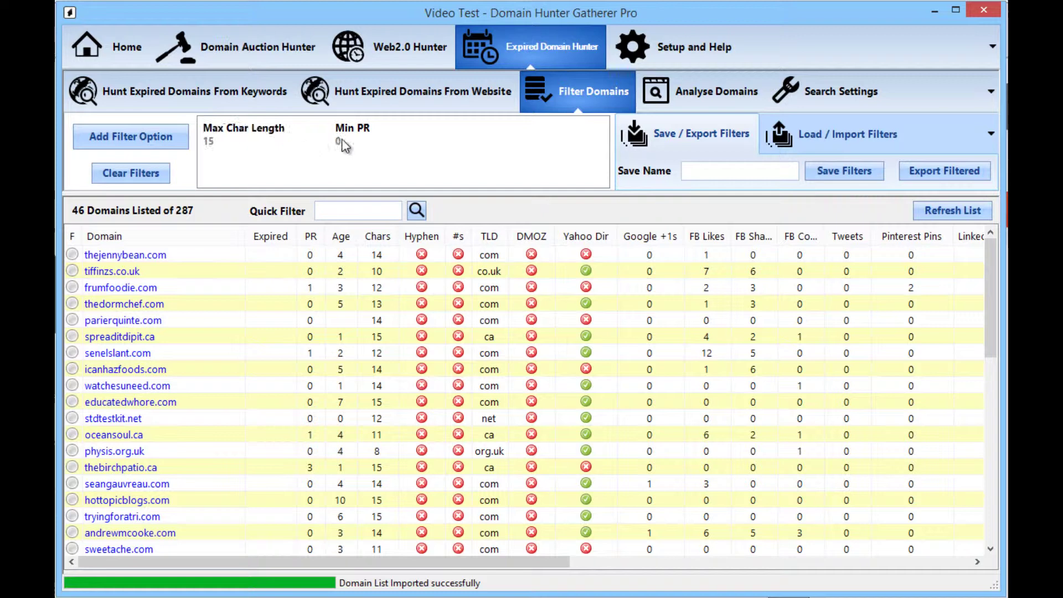
left_click(344, 137)
right_click(356, 132)
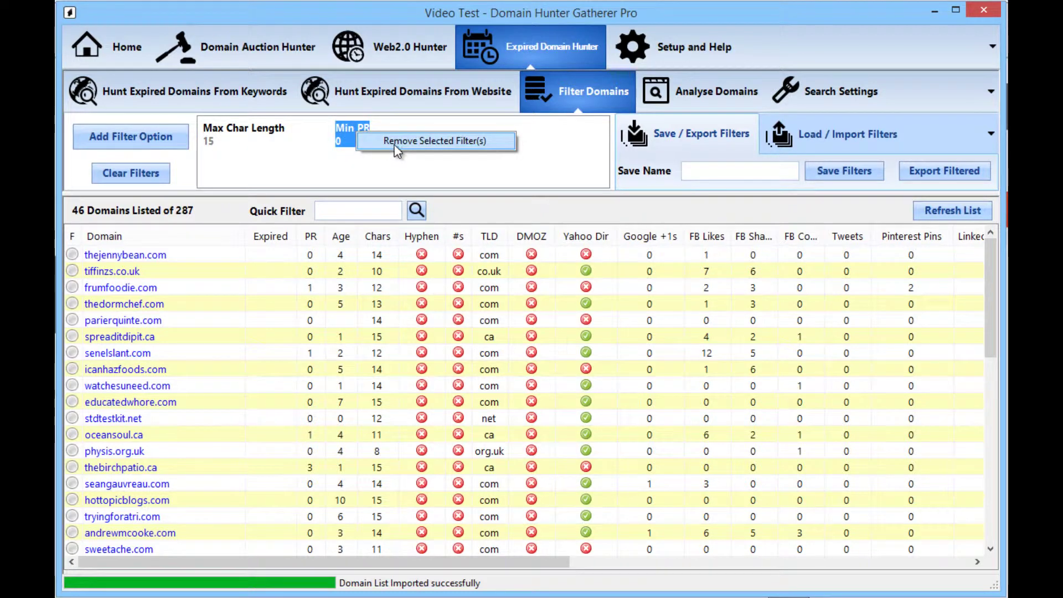
left_click(396, 145)
left_click(138, 178)
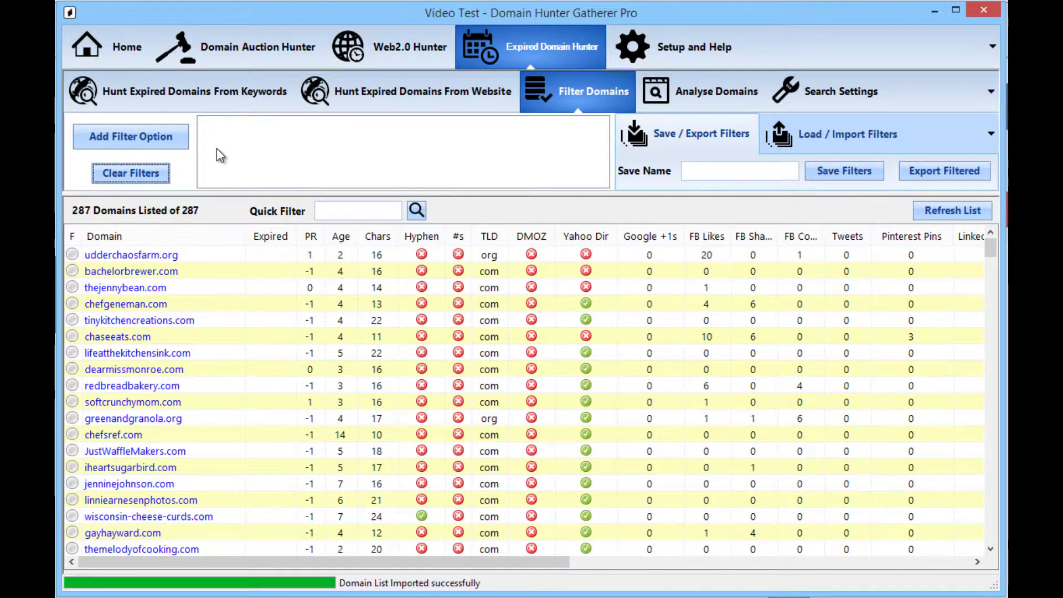
Add a Contains Hyphen filter set to false to exclude hyphenated domains
left_click(169, 139)
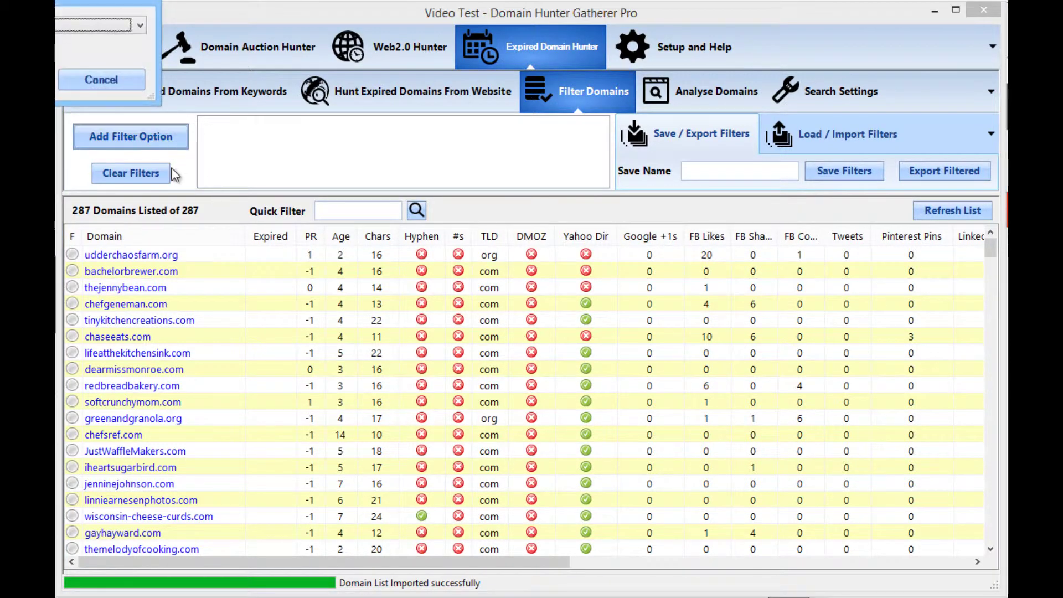
left_click(348, 131)
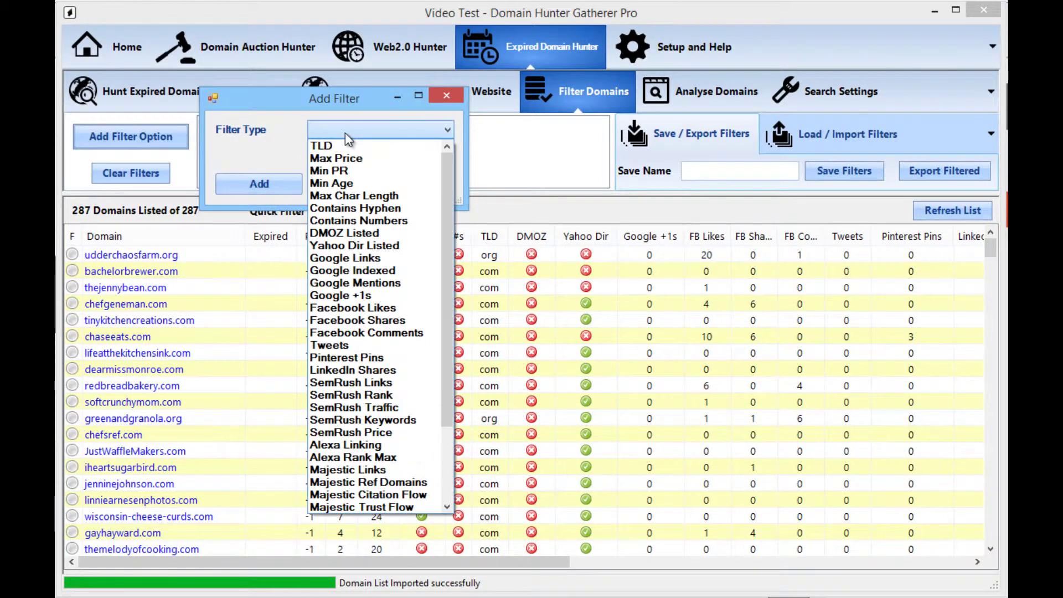
left_click(399, 211)
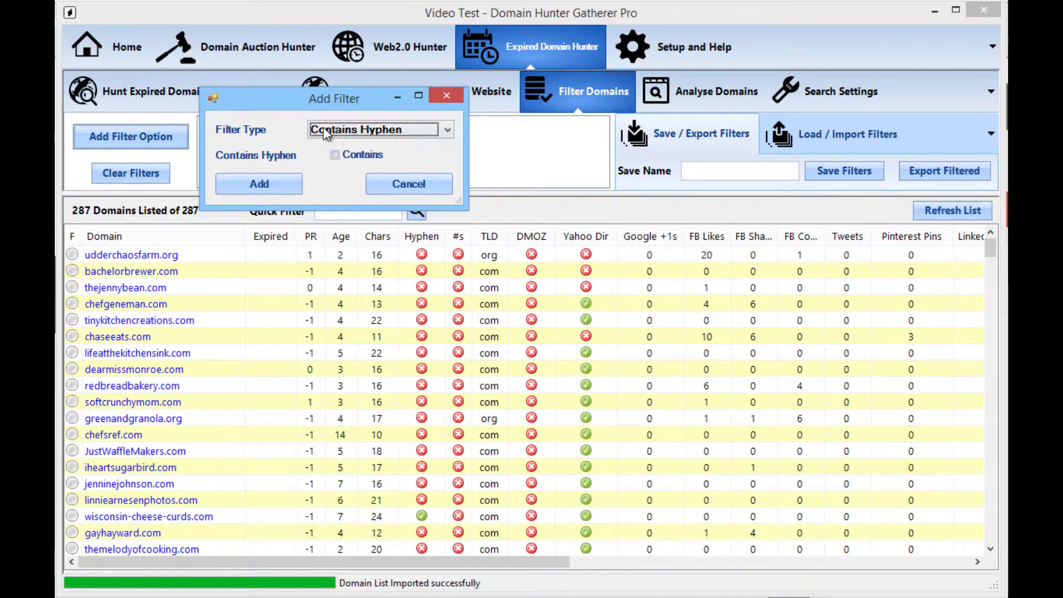
left_click(252, 186)
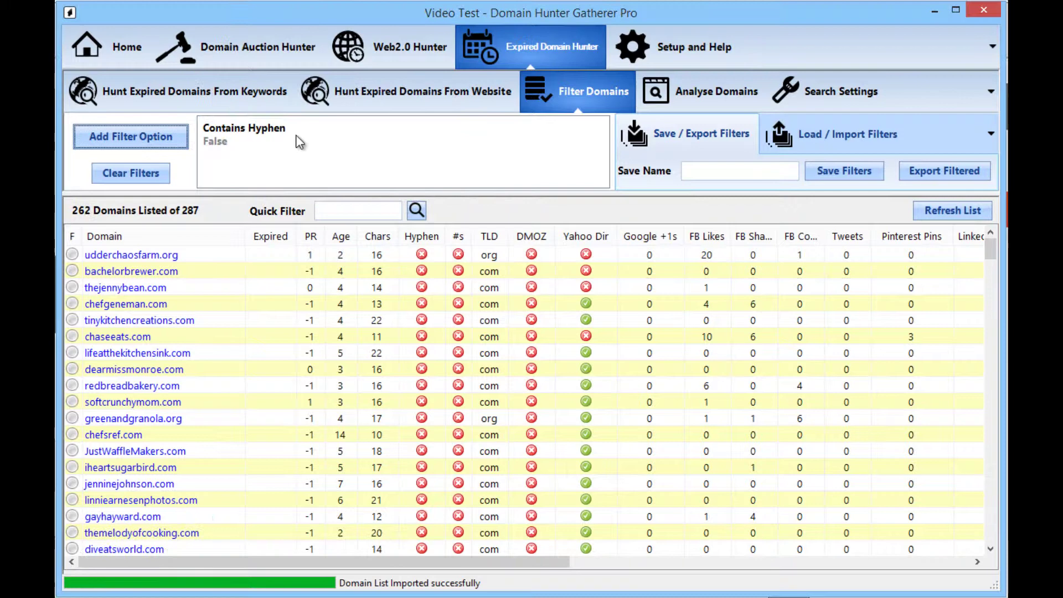
Add a Contains Numbers filter set to false, leaving 250 of 287 domains
left_click(152, 135)
left_click_drag(88, 16, 288, 121)
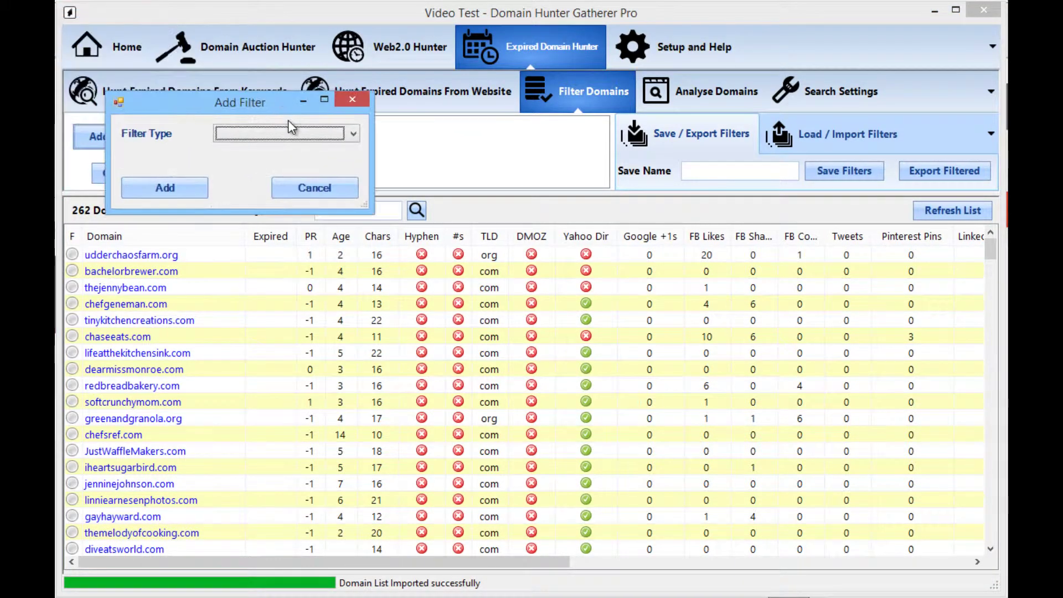
left_click(290, 133)
left_click(302, 228)
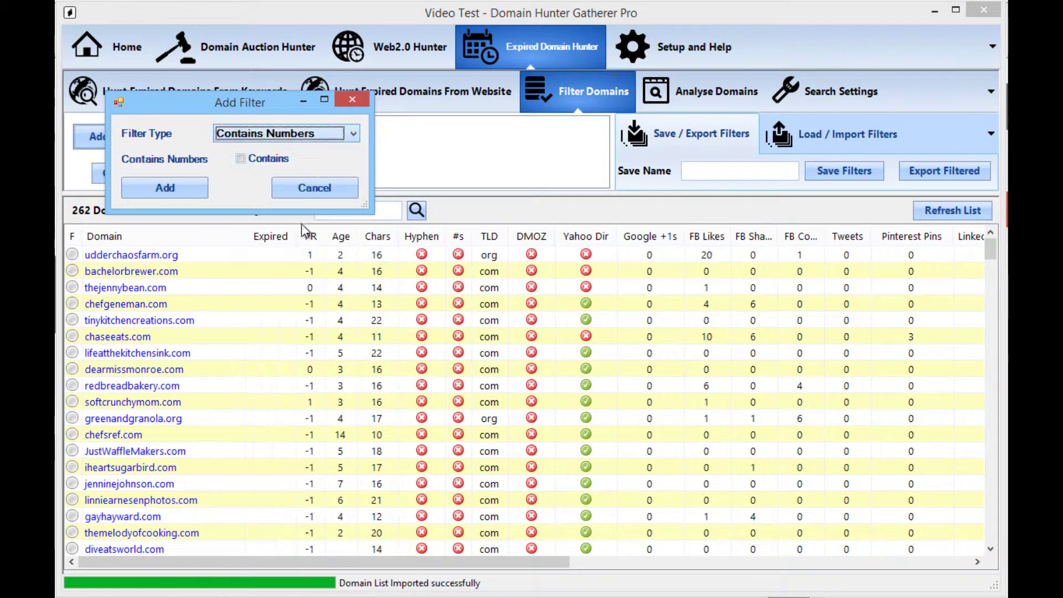
left_click(185, 191)
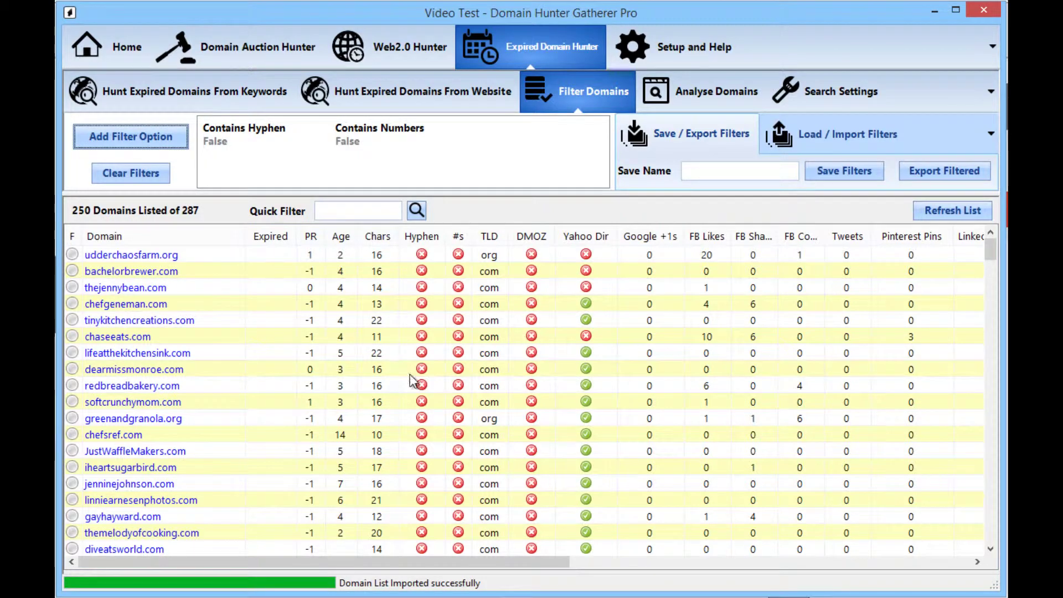
scroll(421, 366, "down", 15)
scroll(428, 355, "up", 15)
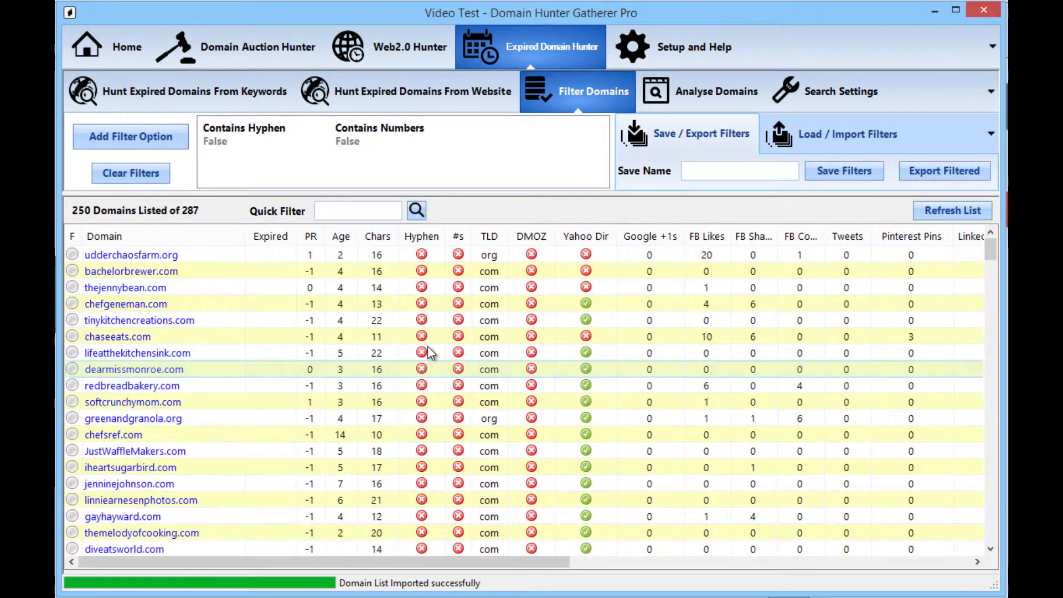
scroll(434, 344, "down", 20)
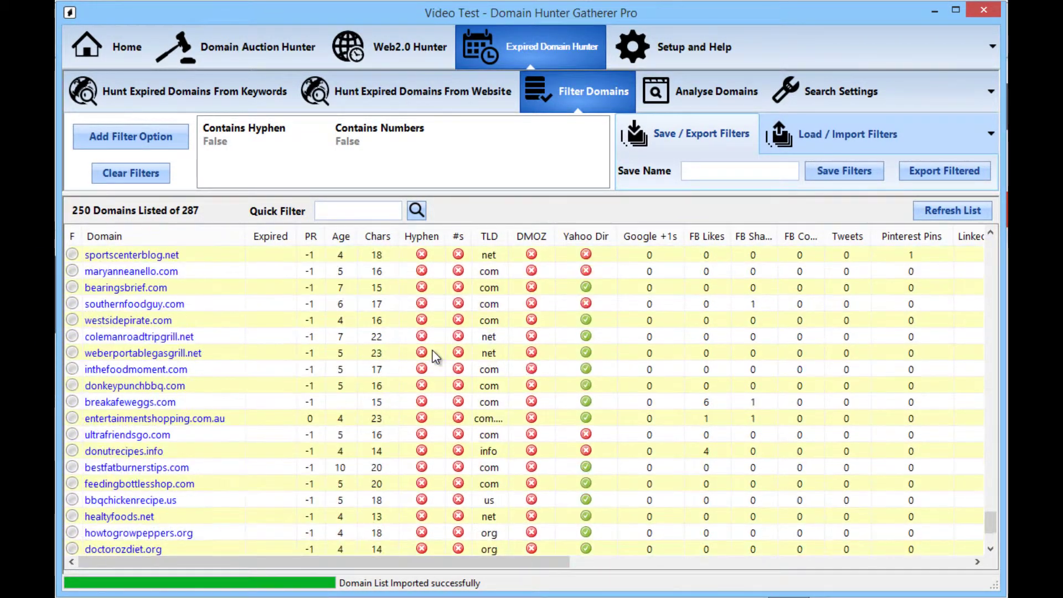
scroll(433, 357, "up", 20)
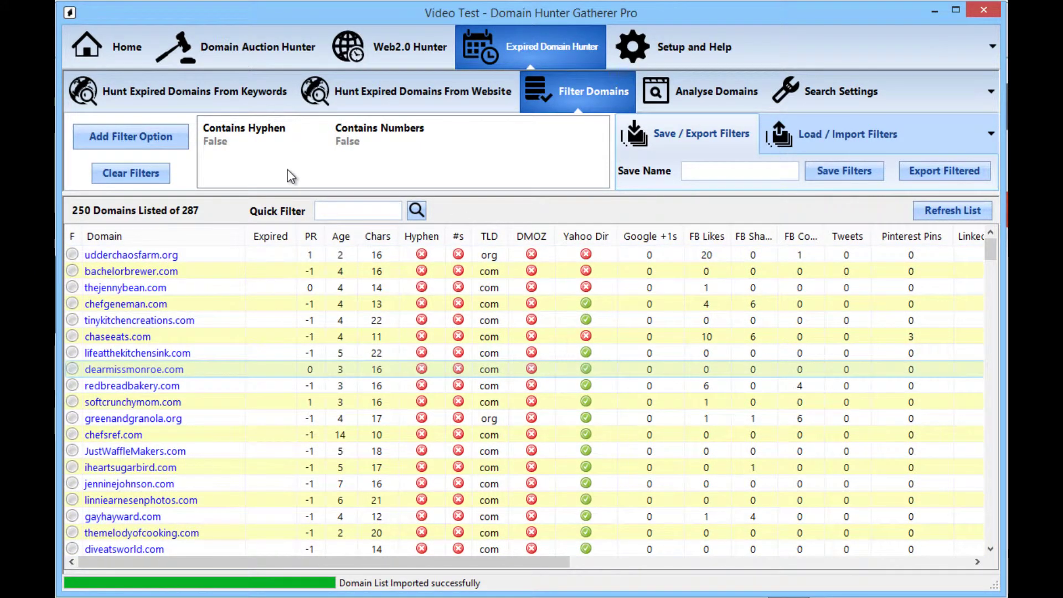
Add a TLD filter with value 'com', keeping only the 182 .com domains
left_click(177, 141)
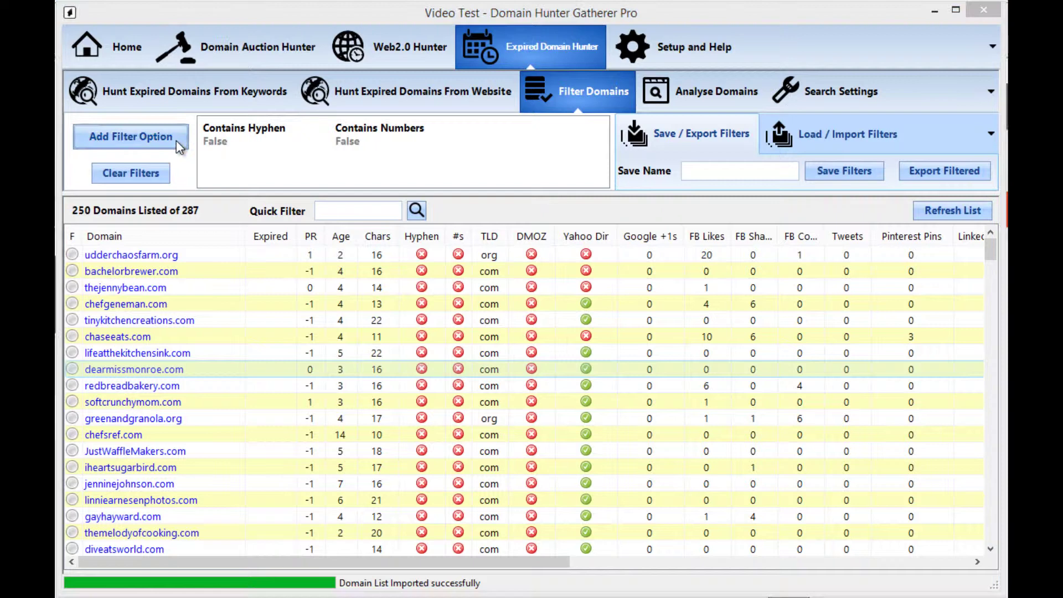
left_click(297, 124)
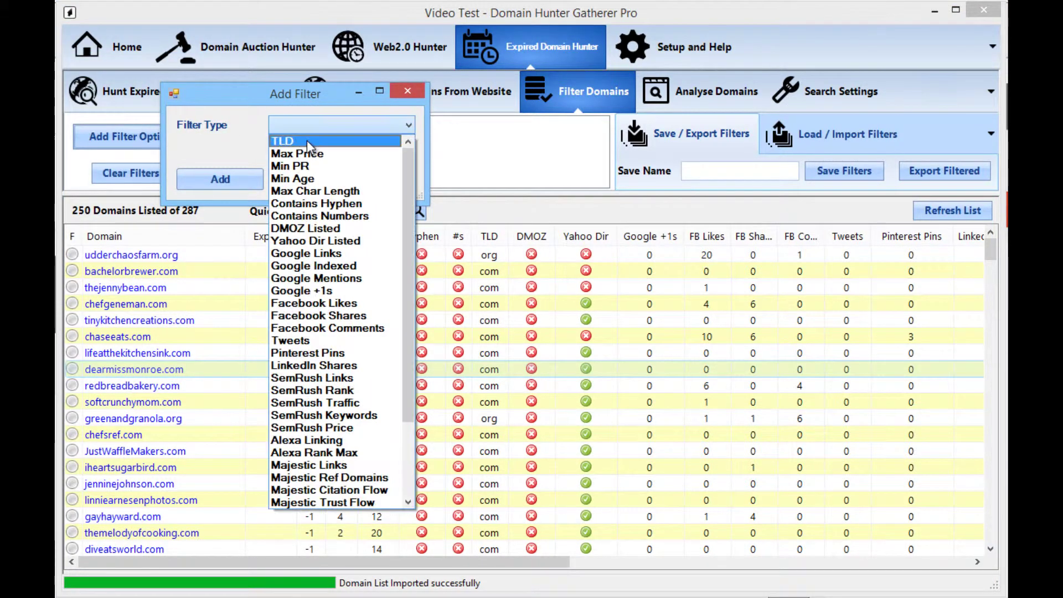
left_click(307, 140)
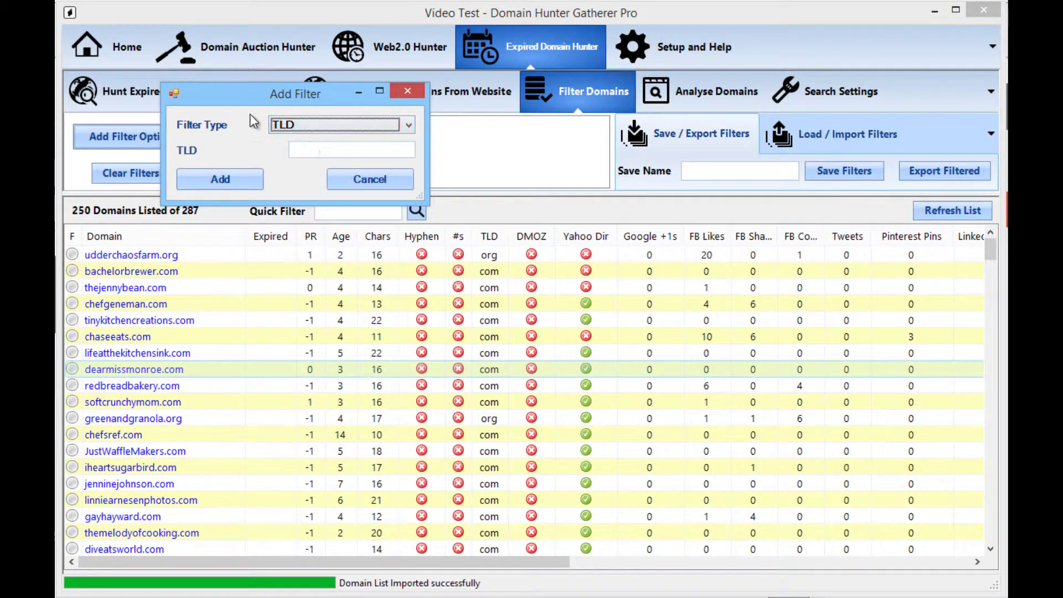
left_click(325, 148)
type("com")
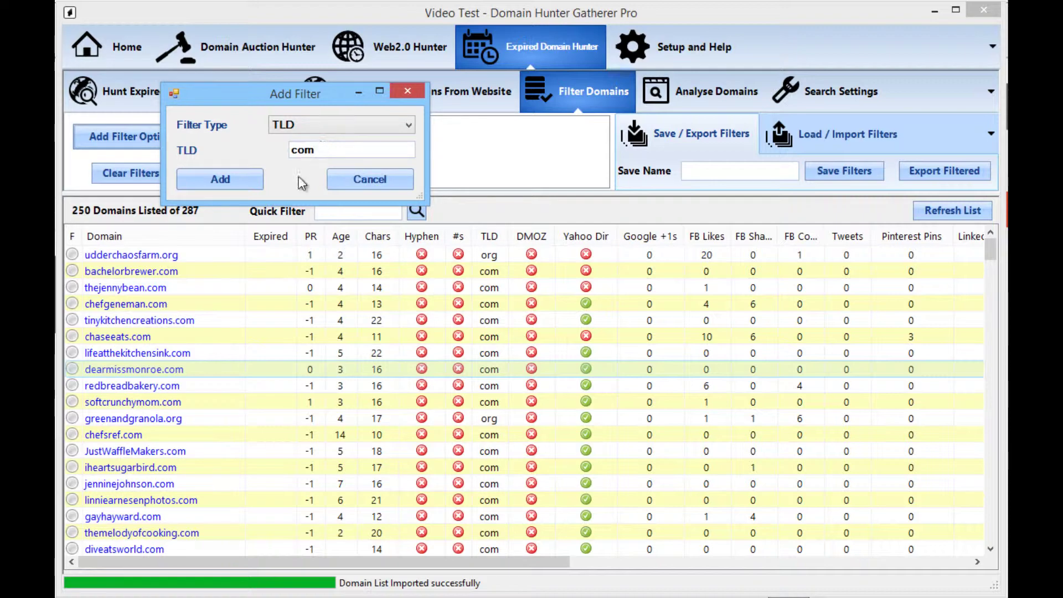
left_click(214, 179)
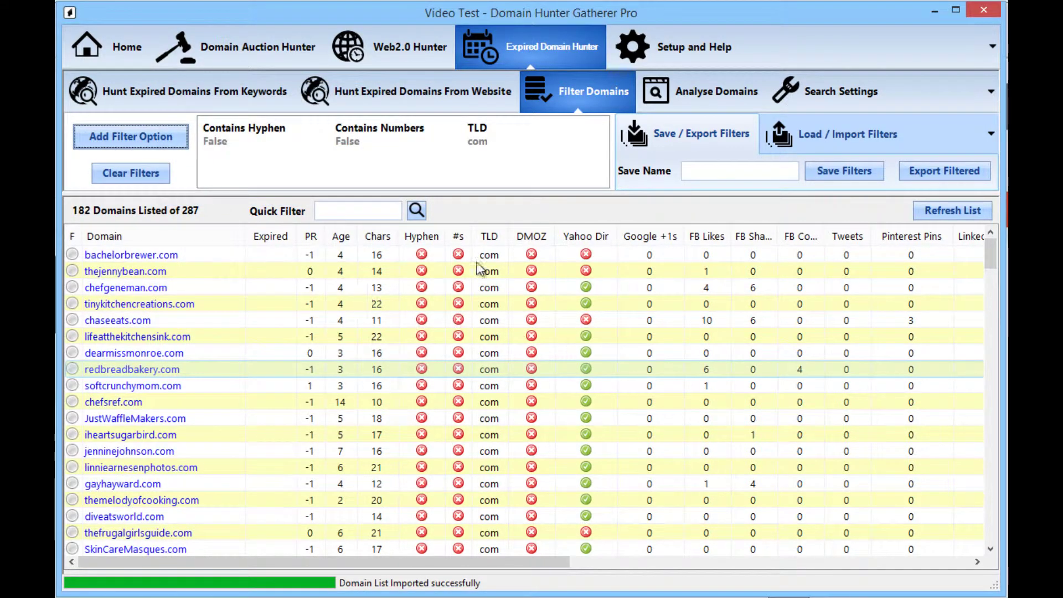
scroll(500, 470, "down", 20)
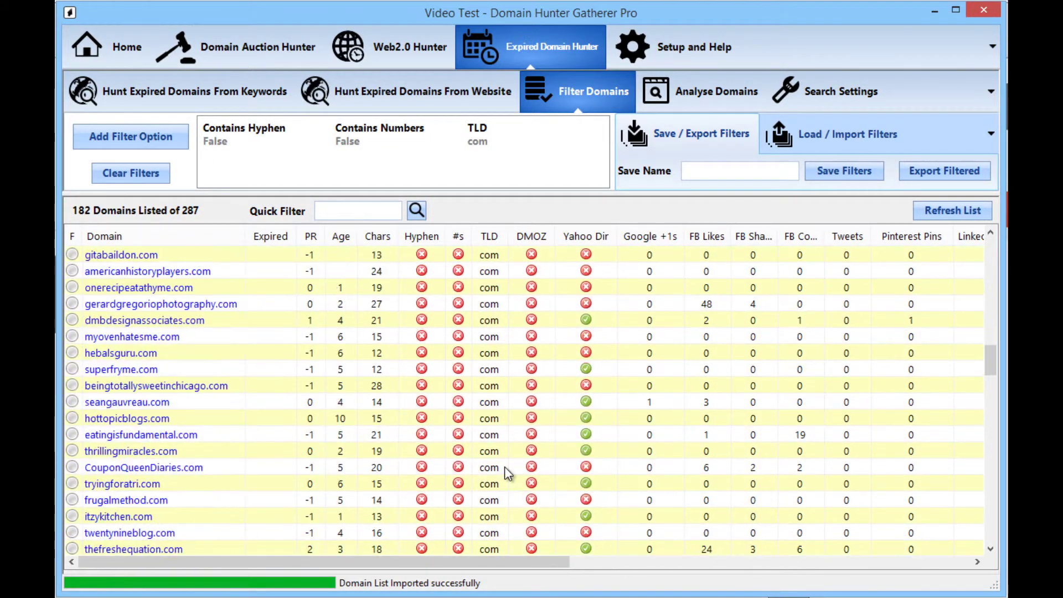
scroll(504, 466, "up", 20)
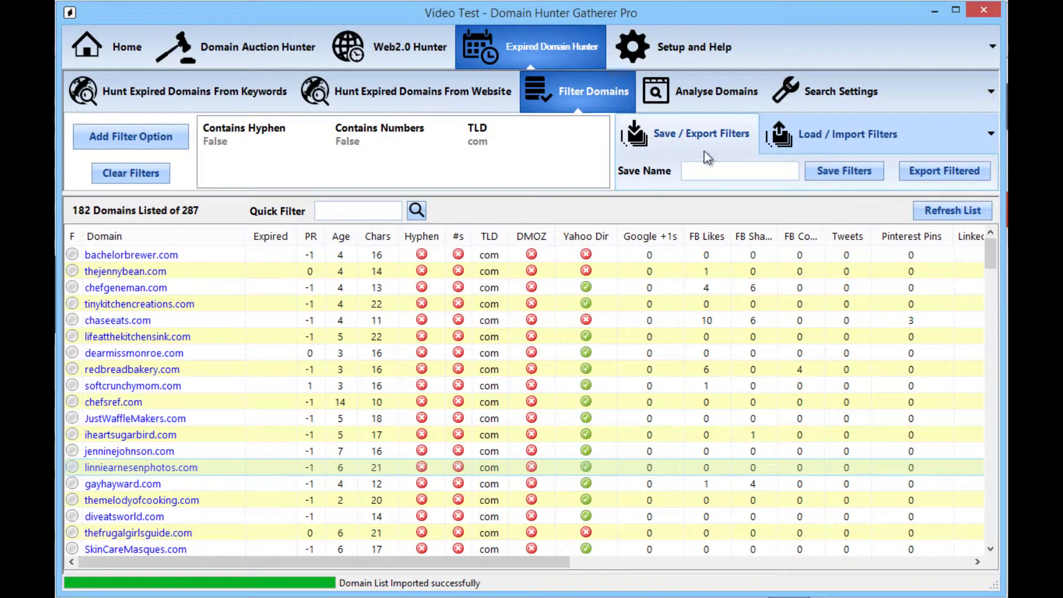
Save the current filter set under the name 'hyphen number .com'
left_click(718, 169)
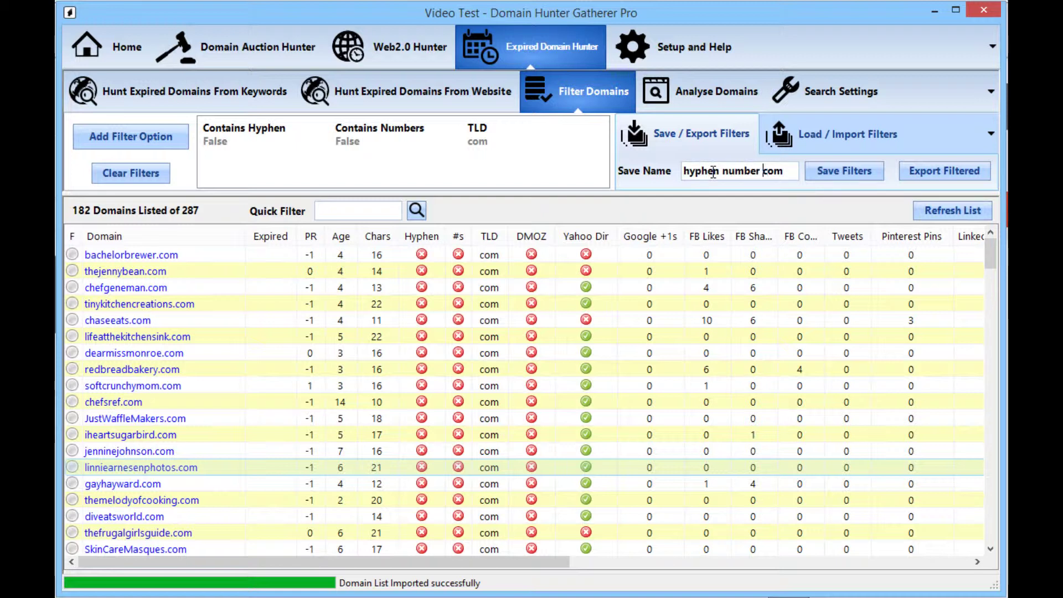
left_click(835, 179)
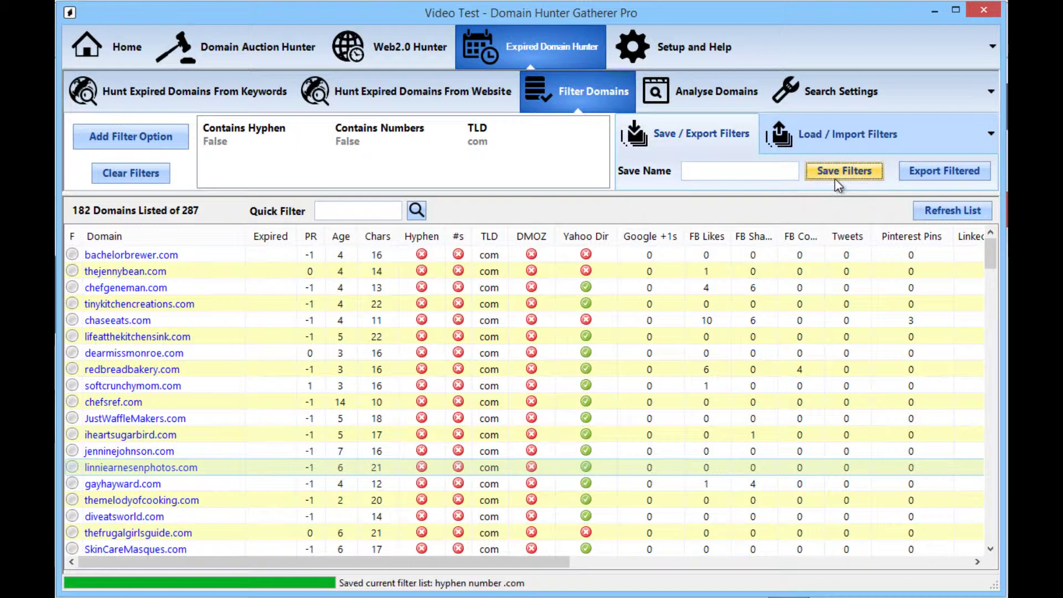
left_click(814, 149)
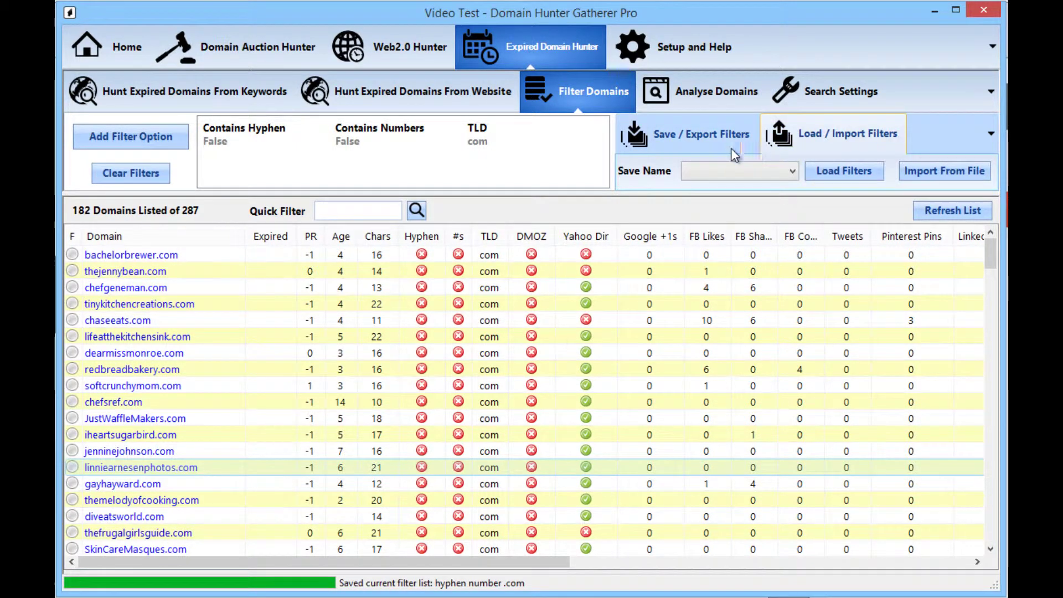
Clear all filters and load the saved 'hyphen number .com' filter set
left_click(132, 172)
left_click(734, 176)
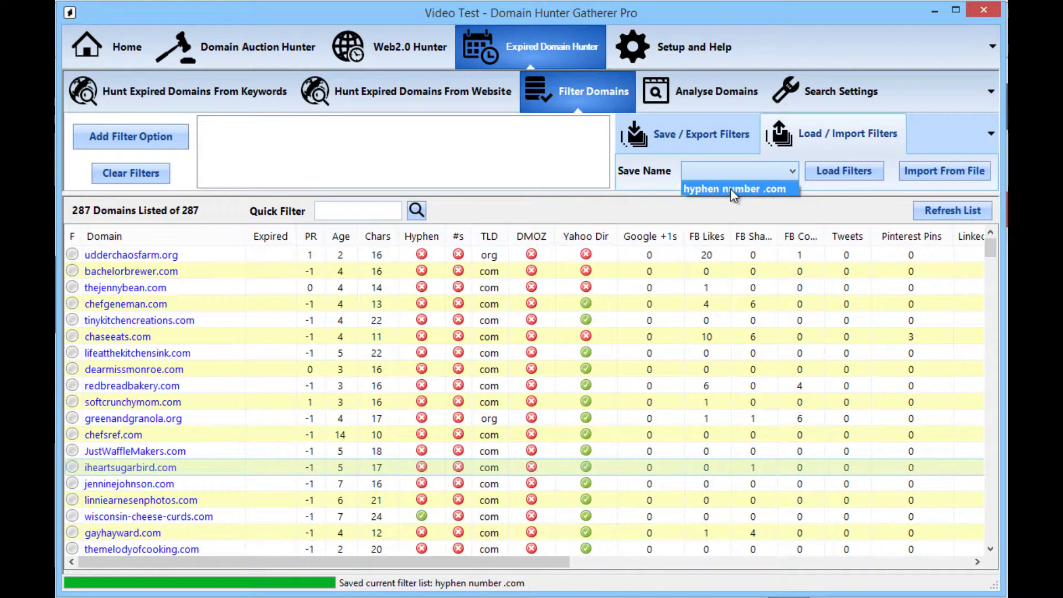
left_click(729, 188)
left_click(845, 172)
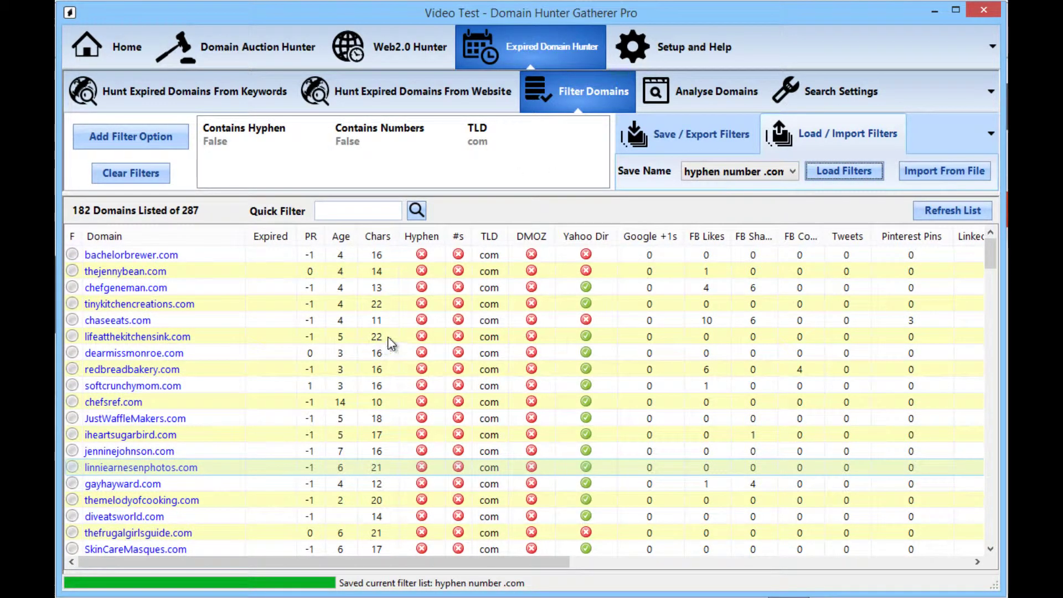
Back on Load / Import Filters, keep 'hyphen number .com' selected as the saved set
left_click(716, 141)
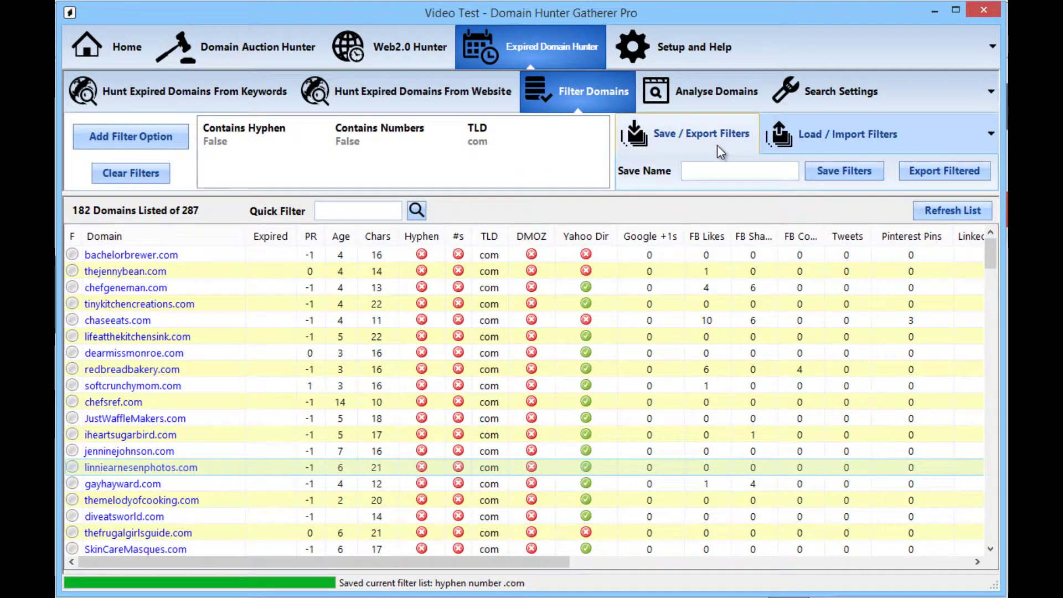
left_click(795, 150)
left_click(739, 173)
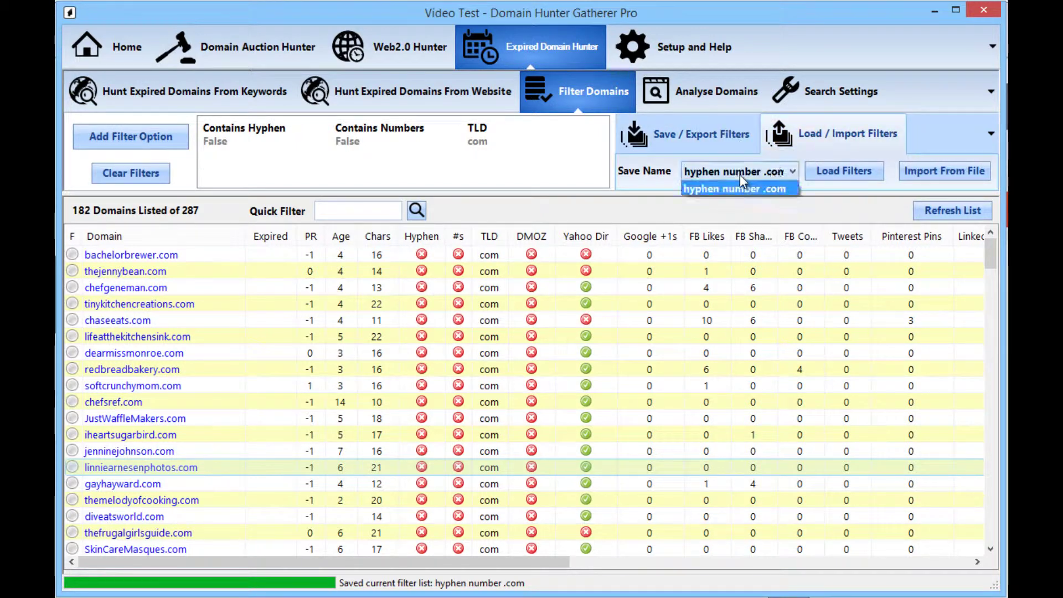
left_click(685, 188)
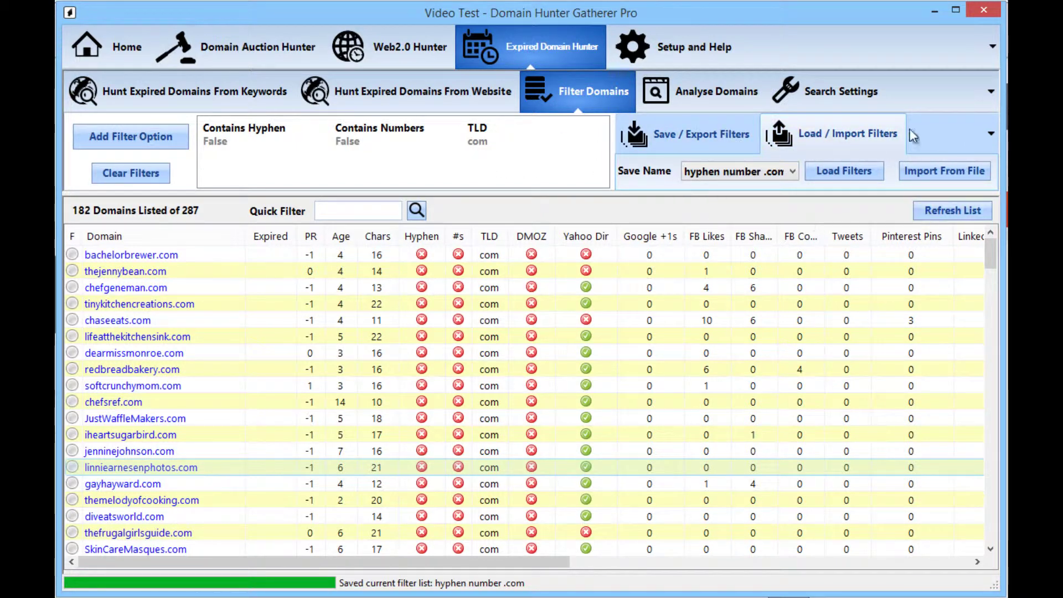
Start Export Filtered, cancel the export without saving, then clear all filters
left_click(729, 138)
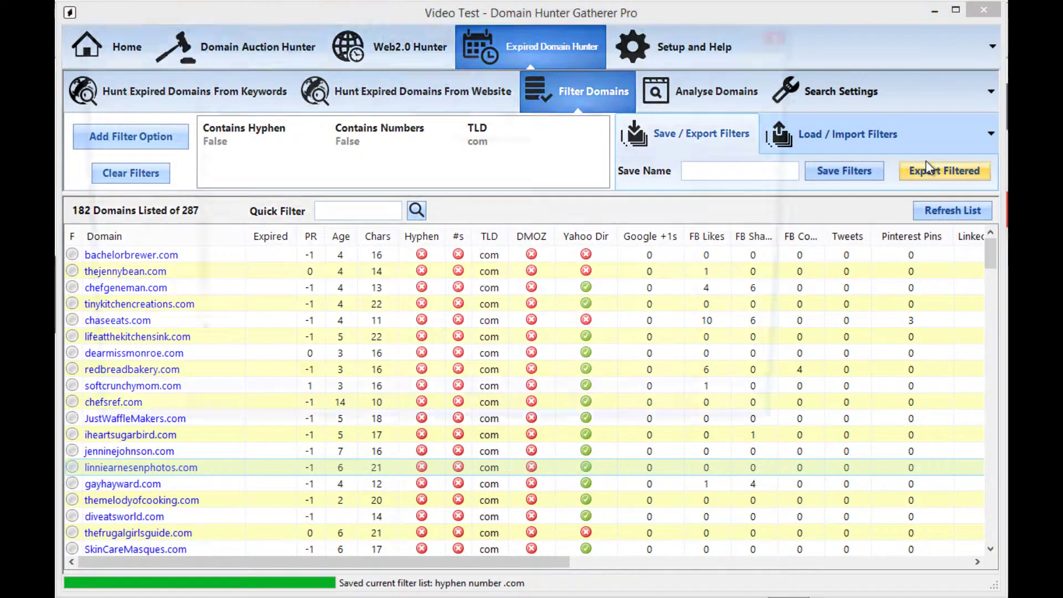
left_click(926, 169)
left_click(792, 35)
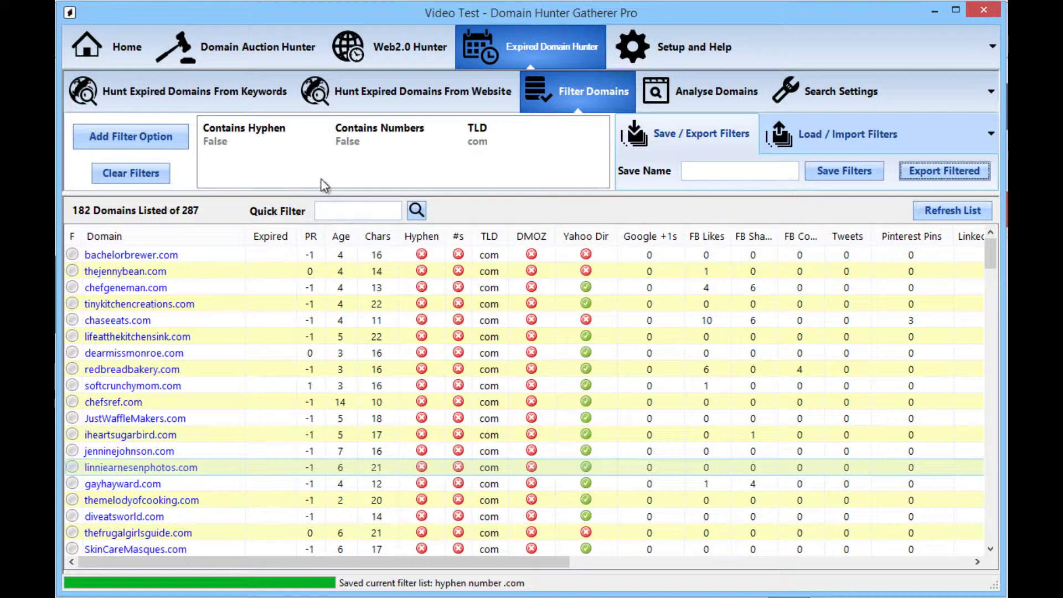
left_click(139, 176)
Quick-filter the list to .com domains (208 of 287), then show the cheddar cheese keyword hunt
left_click(379, 208)
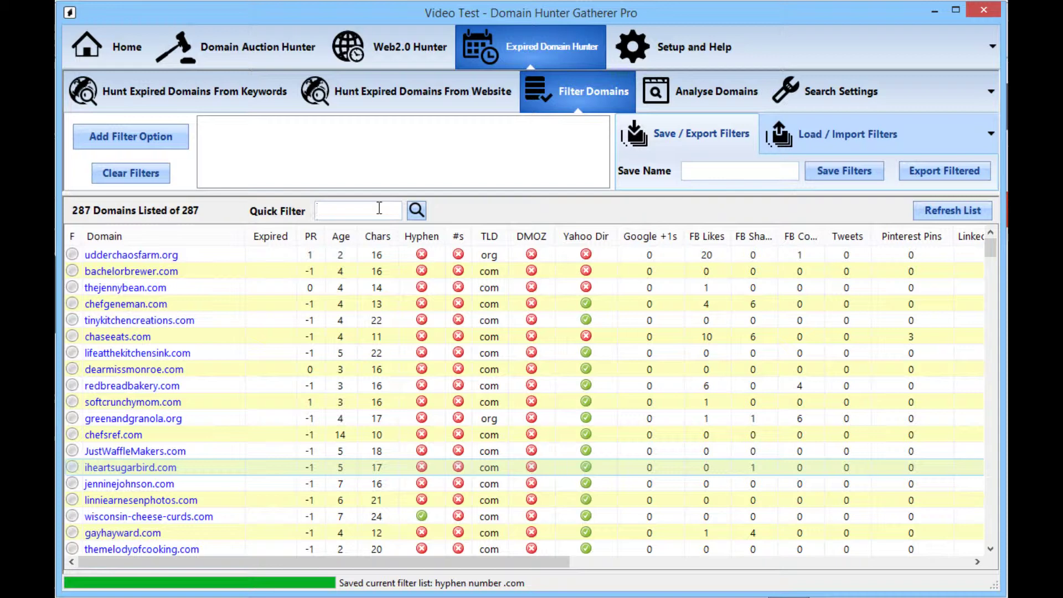
type(".com")
left_click(420, 213)
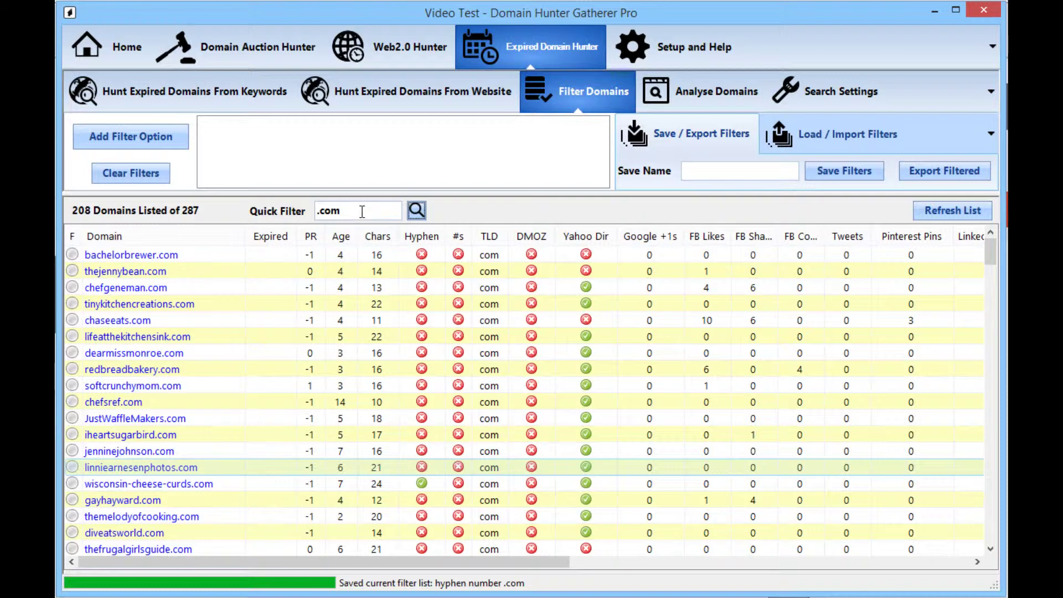
left_click_drag(362, 212, 310, 213)
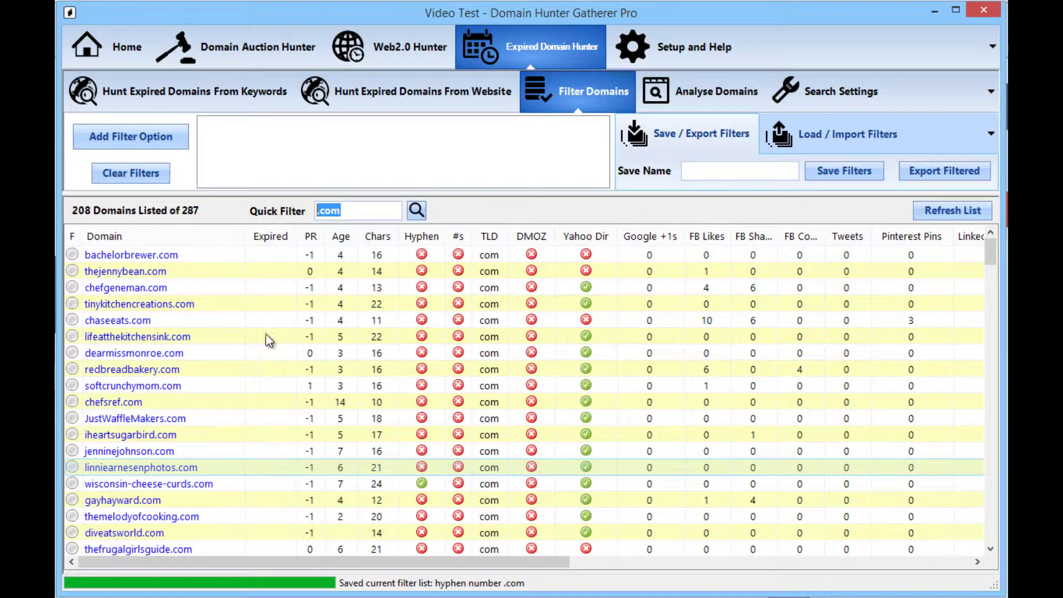
left_click(183, 92)
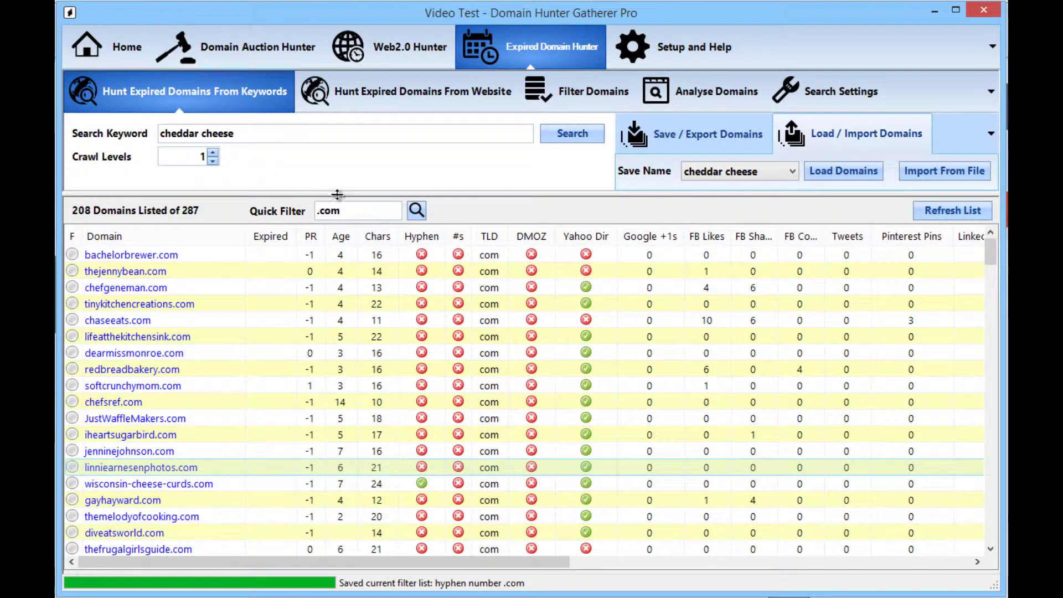
Replace the .com quick filter text with 'chef' to check for matches
left_click_drag(344, 211, 317, 211)
key("BackSpace")
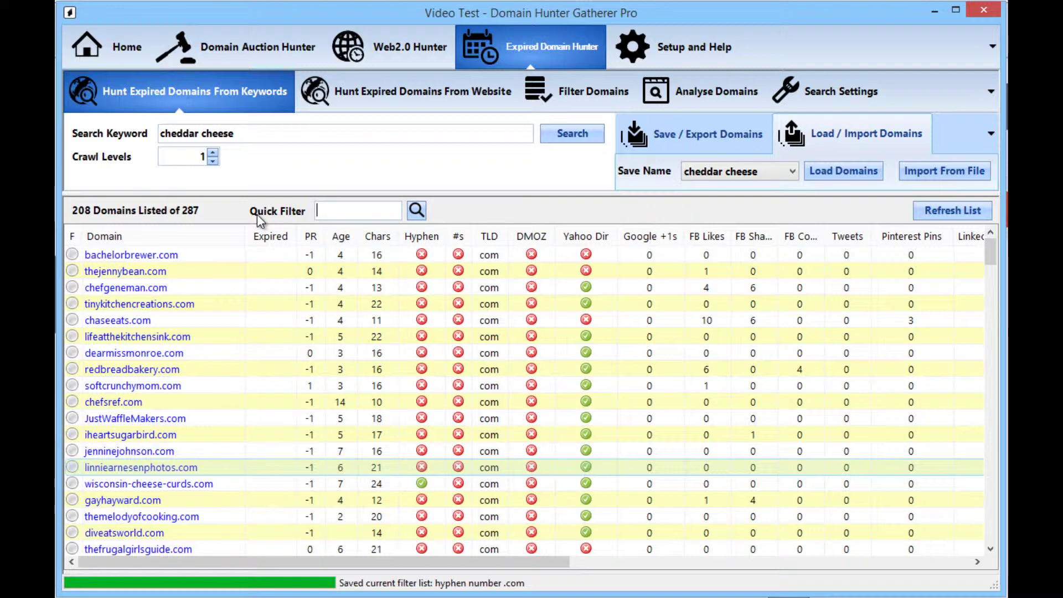
type("chef")
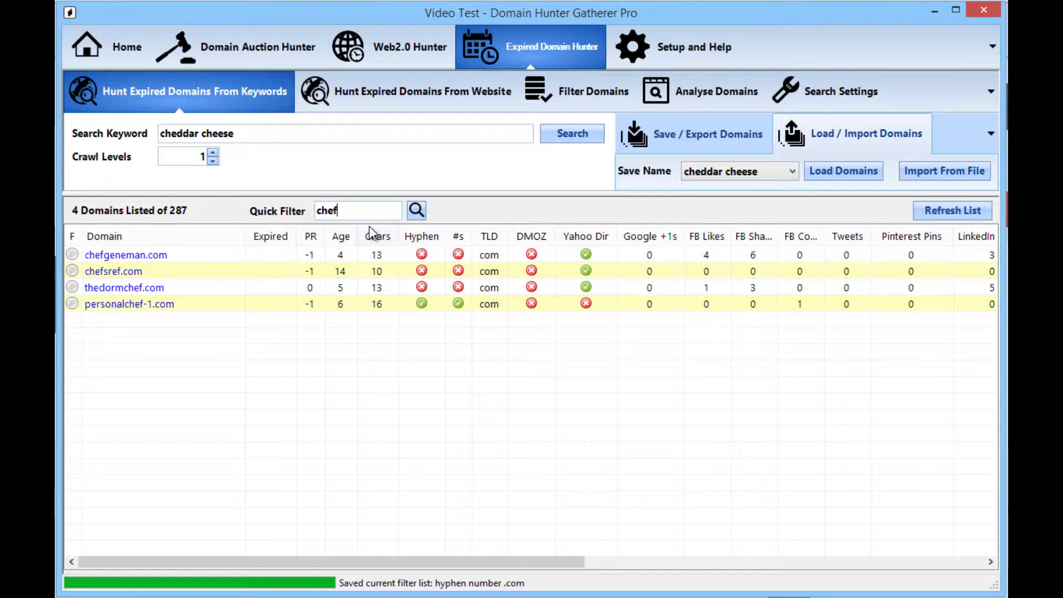
Clear the quick filter and rerun it so all 287 domains are listed
left_click_drag(352, 210, 287, 210)
key("BackSpace")
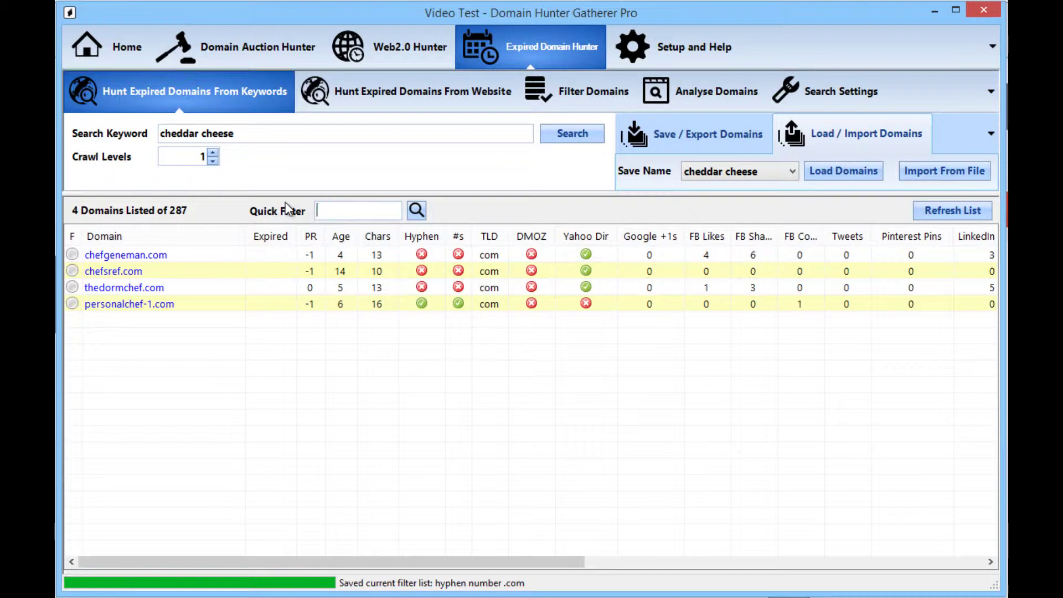
left_click(417, 210)
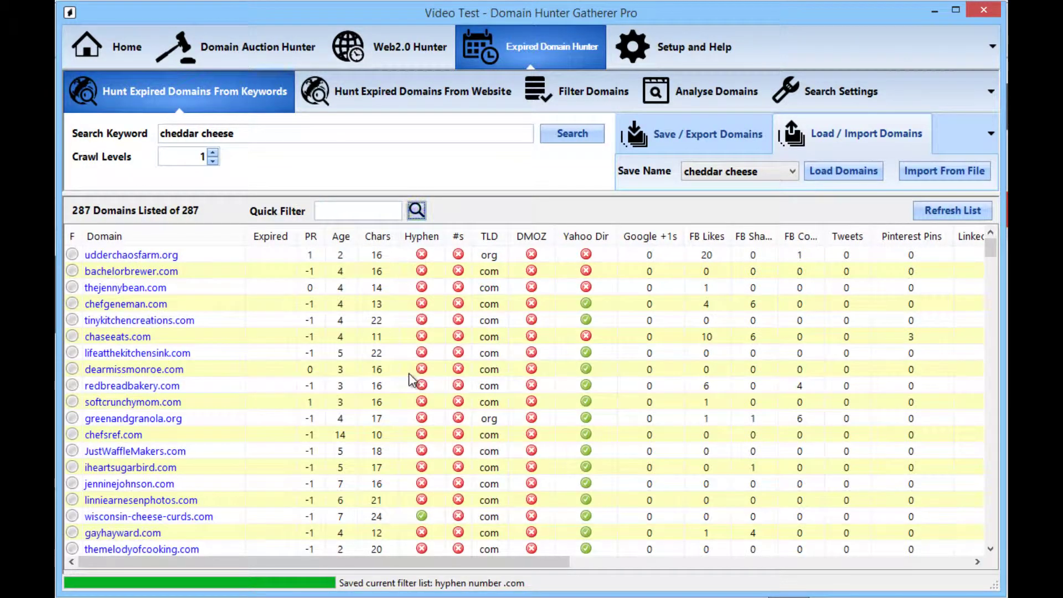
scroll(402, 388, "down", 10)
scroll(401, 397, "up", 15)
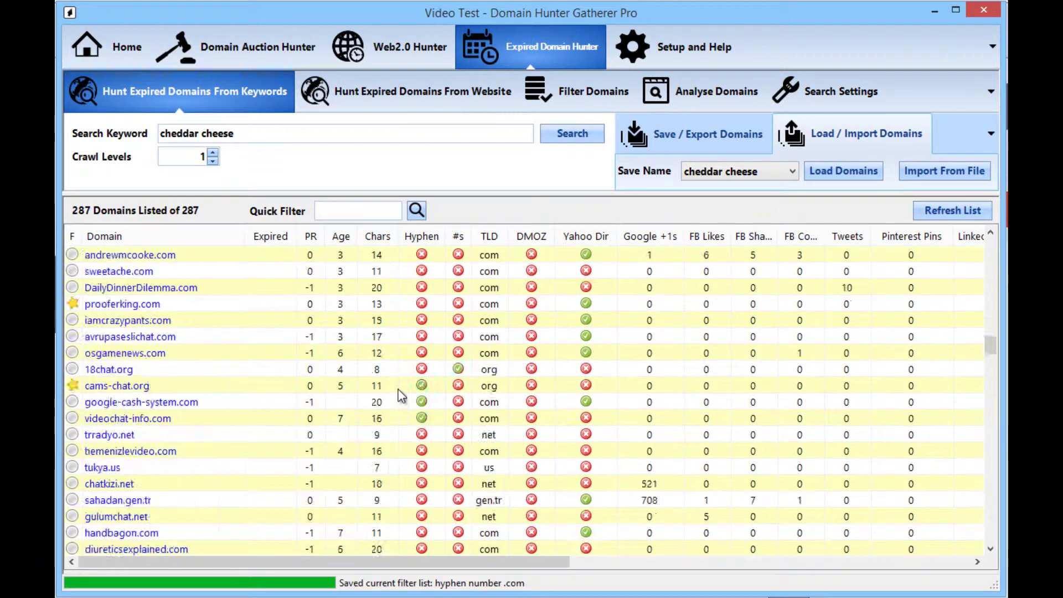